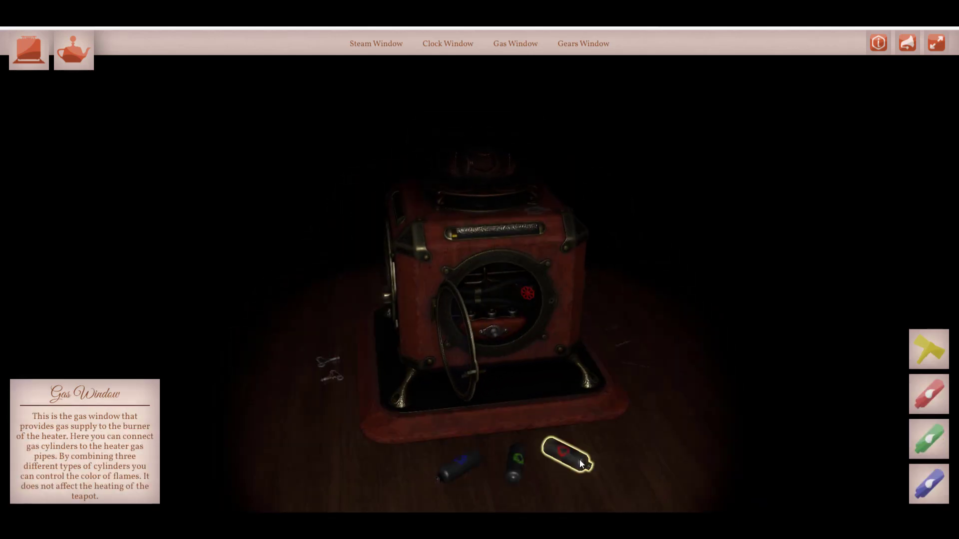
# Load two gas cylinders into the Teapot Heater, then bowl and drop extra balls
pyautogui.click(560, 454)
pyautogui.click(357, 367)
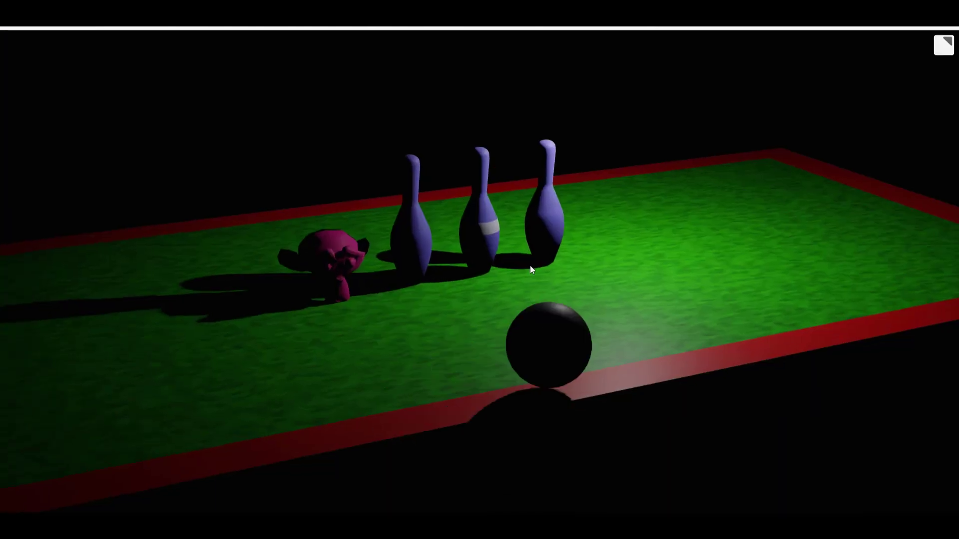
pyautogui.click(550, 256)
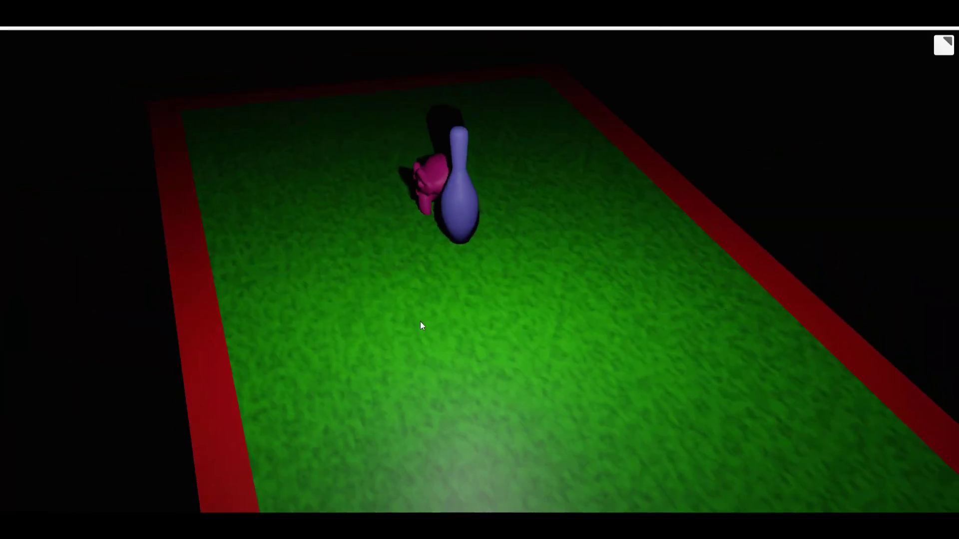
pyautogui.click(552, 298)
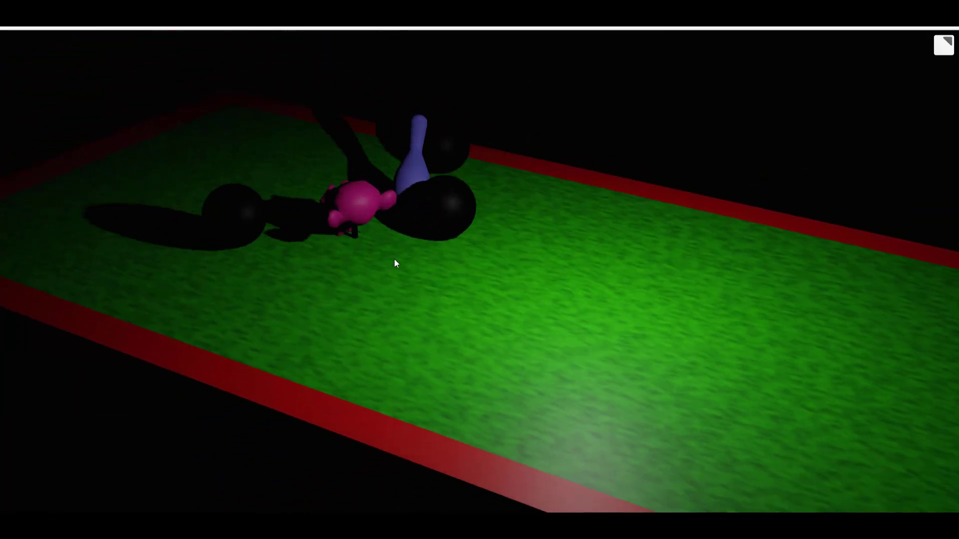
pyautogui.click(381, 252)
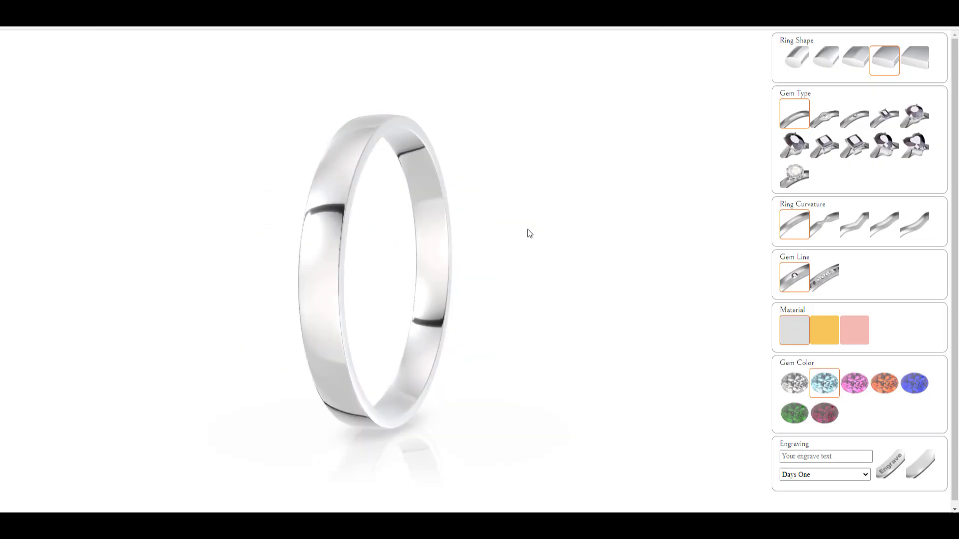
# Turn the ring to a side view, make it rose gold, and choose the pearl gem
pyautogui.moveTo(463, 247); pyautogui.dragTo(422, 205)
pyautogui.moveTo(453, 239); pyautogui.dragTo(482, 272)
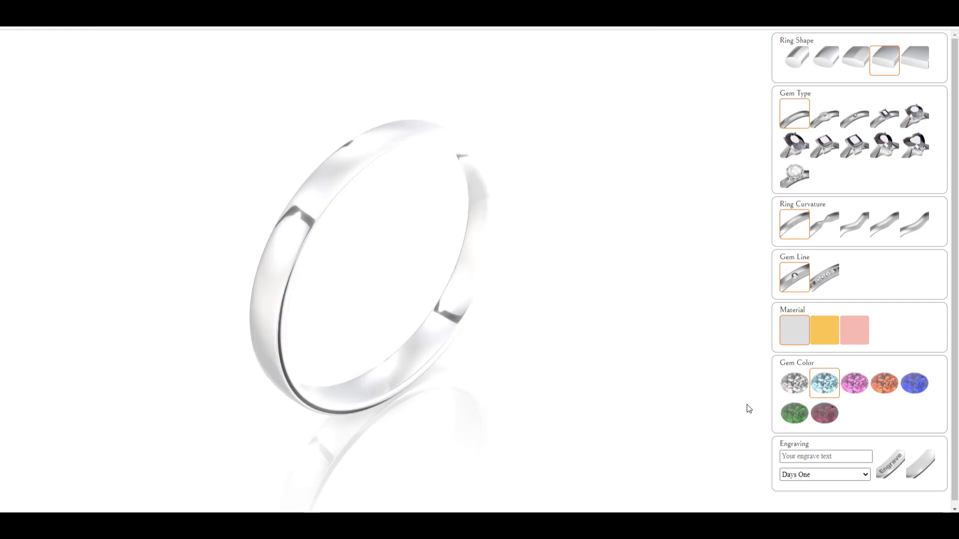
pyautogui.click(838, 331)
pyautogui.click(854, 327)
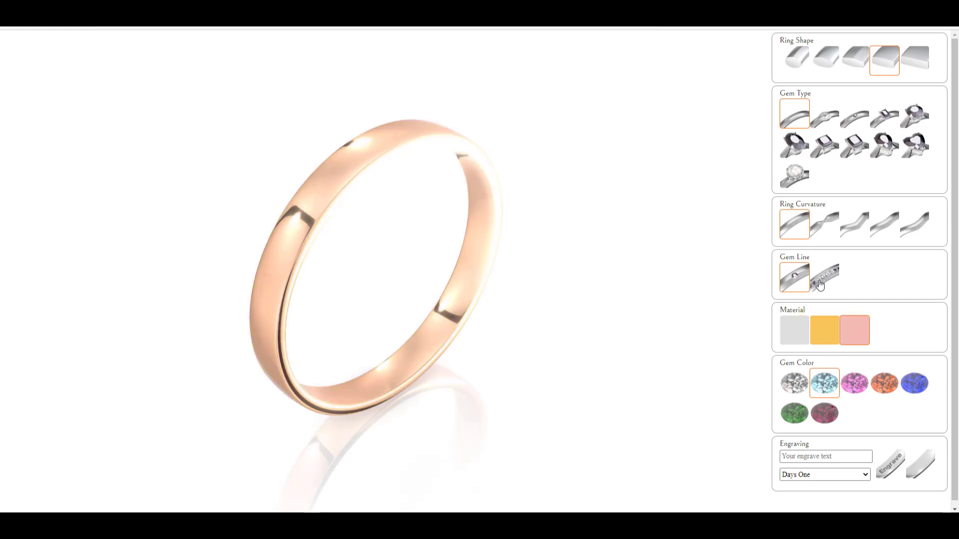
pyautogui.click(799, 178)
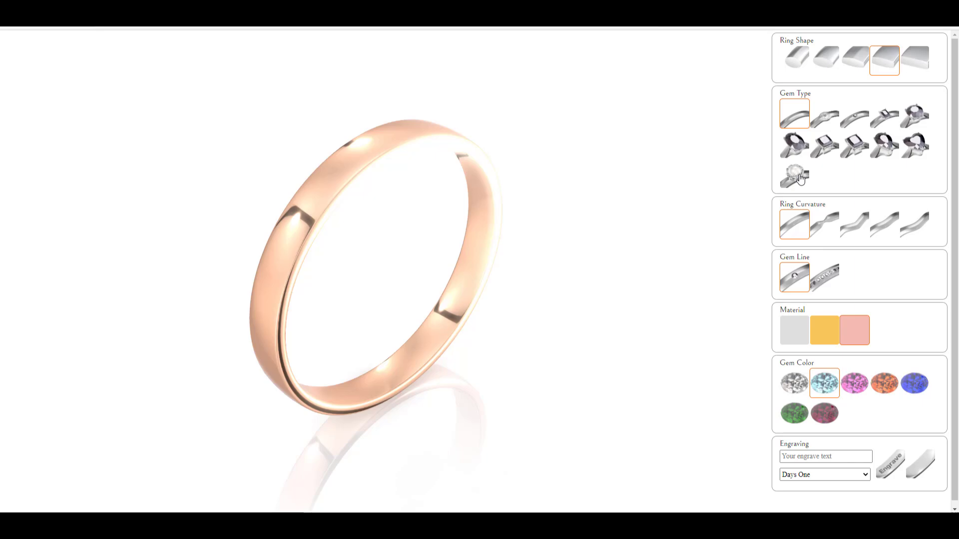
pyautogui.click(831, 149)
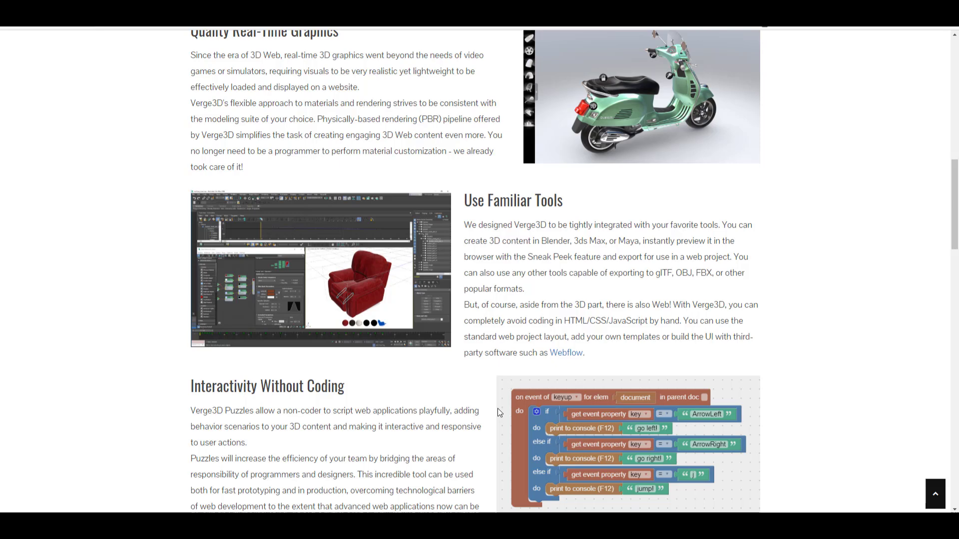
pyautogui.scroll(1, 498, 408)
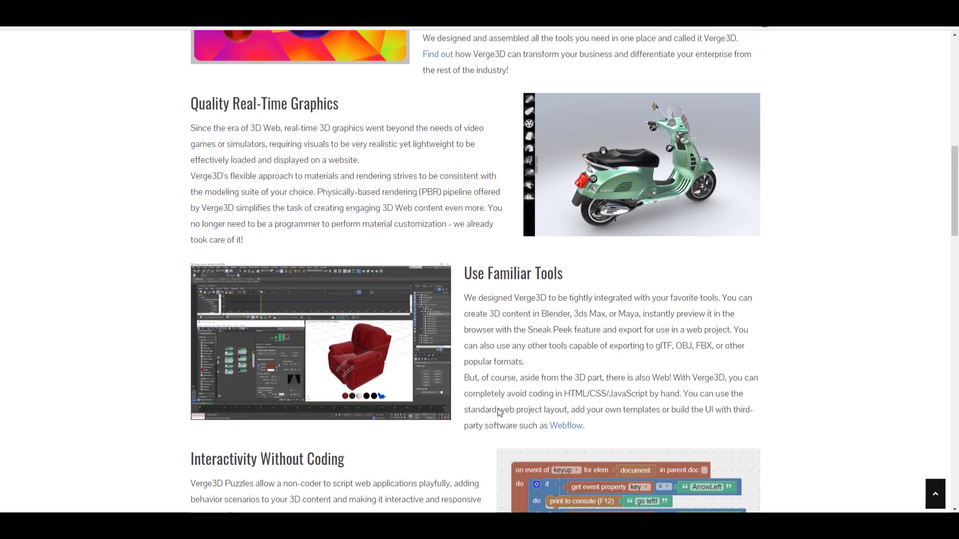
pyautogui.scroll(-1, 498, 410)
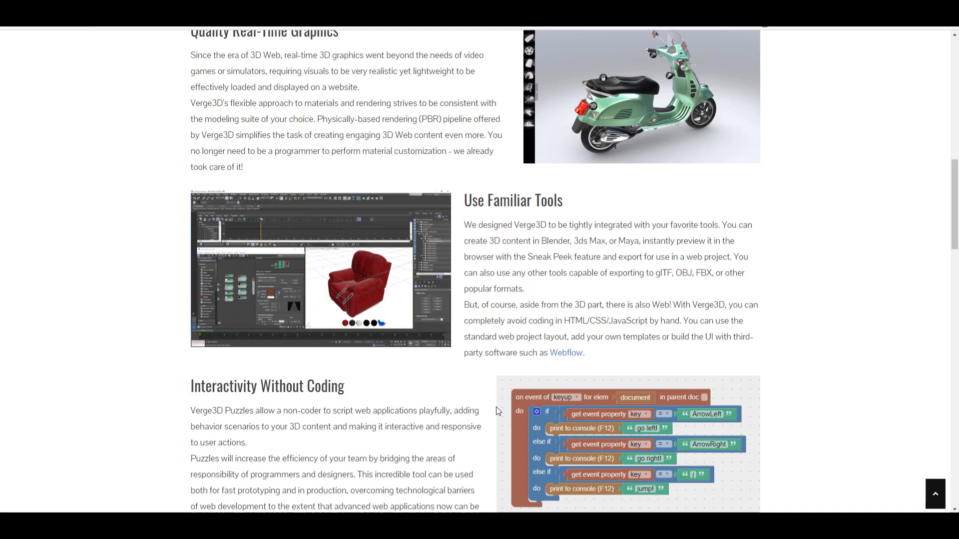
pyautogui.scroll(6, 497, 411)
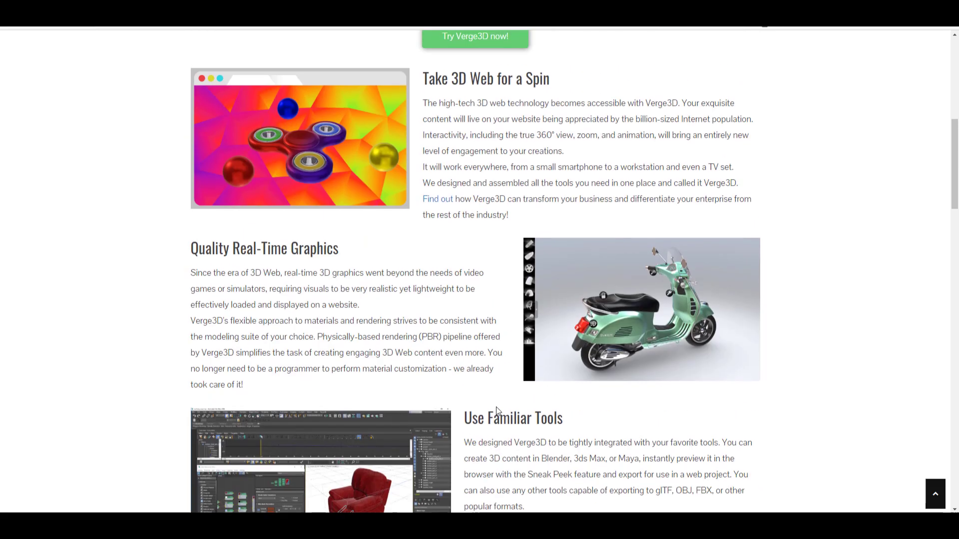
pyautogui.scroll(3, 498, 410)
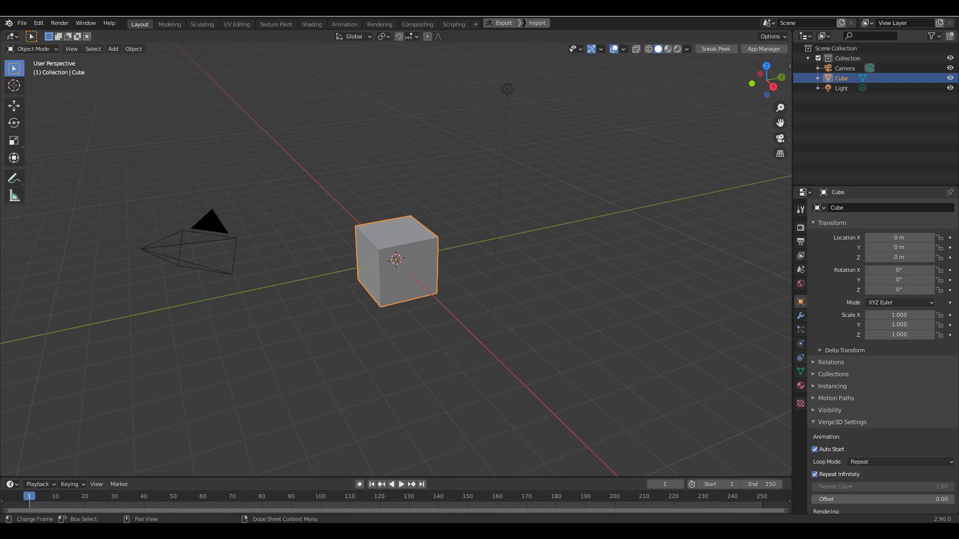
pyautogui.click(38, 23)
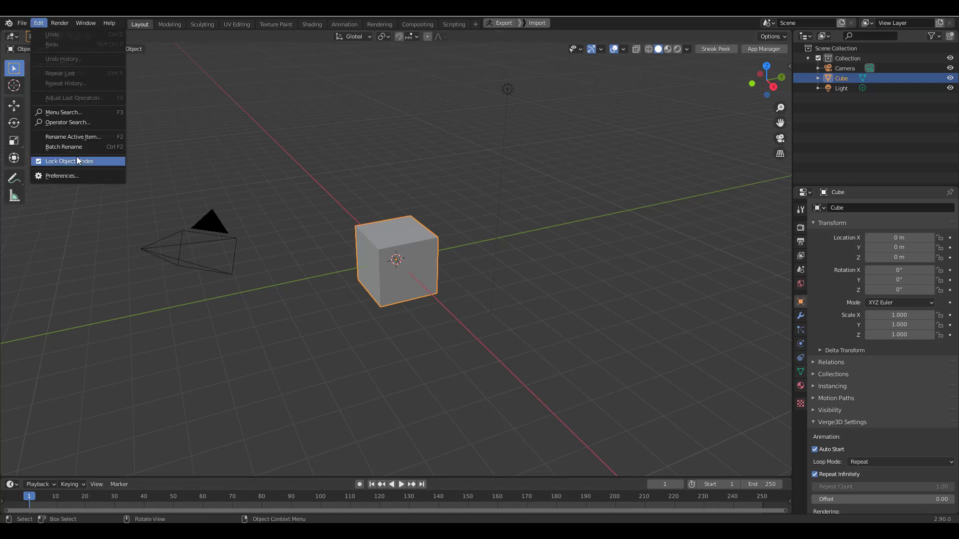
pyautogui.click(111, 241)
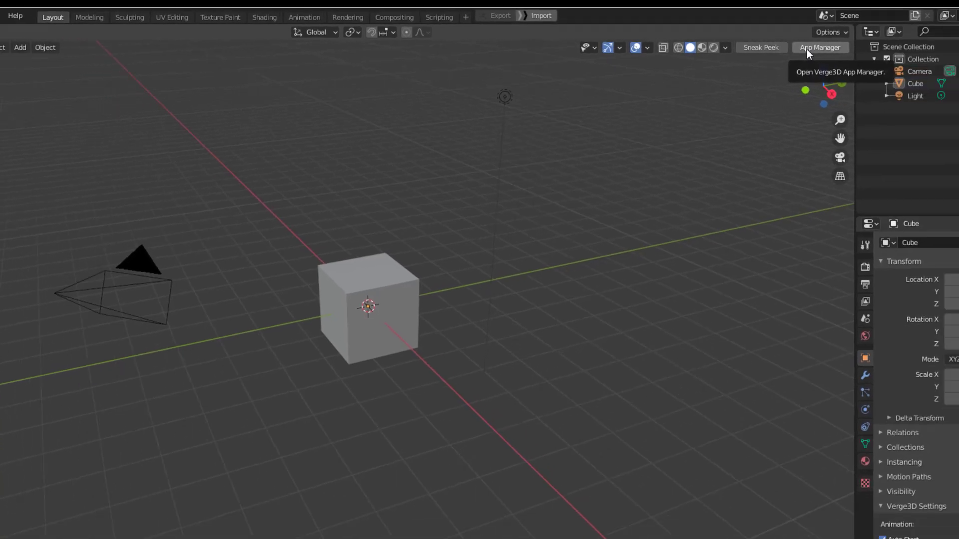
pyautogui.click(815, 48)
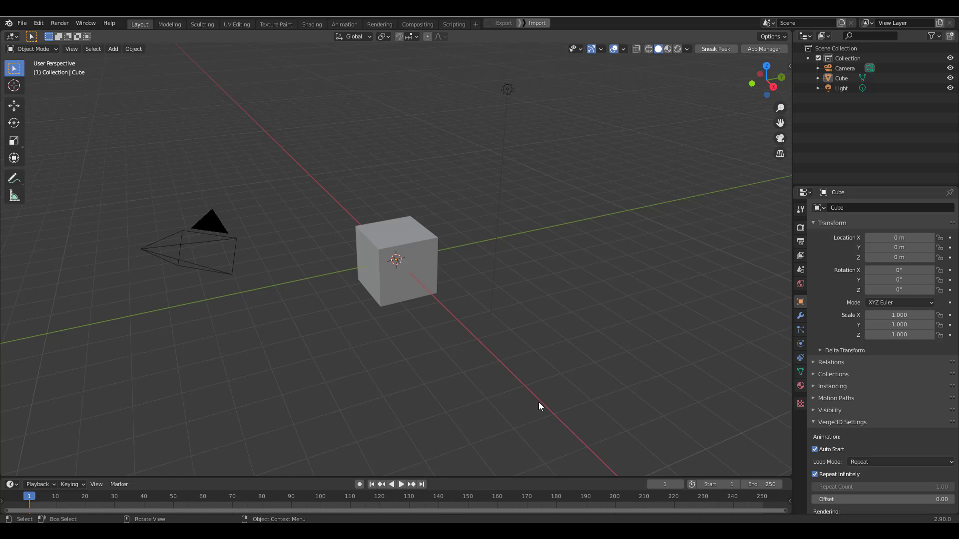
pyautogui.click(409, 238)
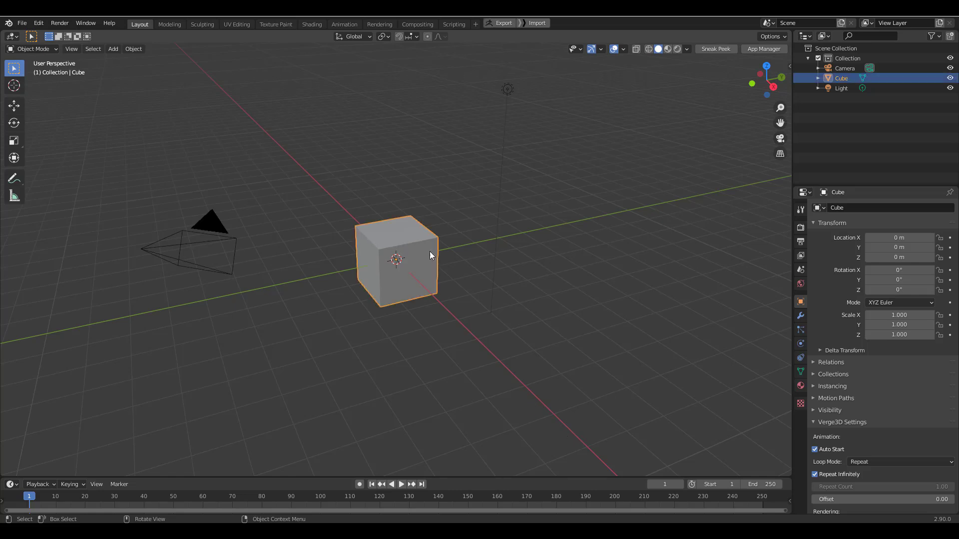
# Preview the cube scene in the browser, then create a new app named Verge3D
pyautogui.click(723, 49)
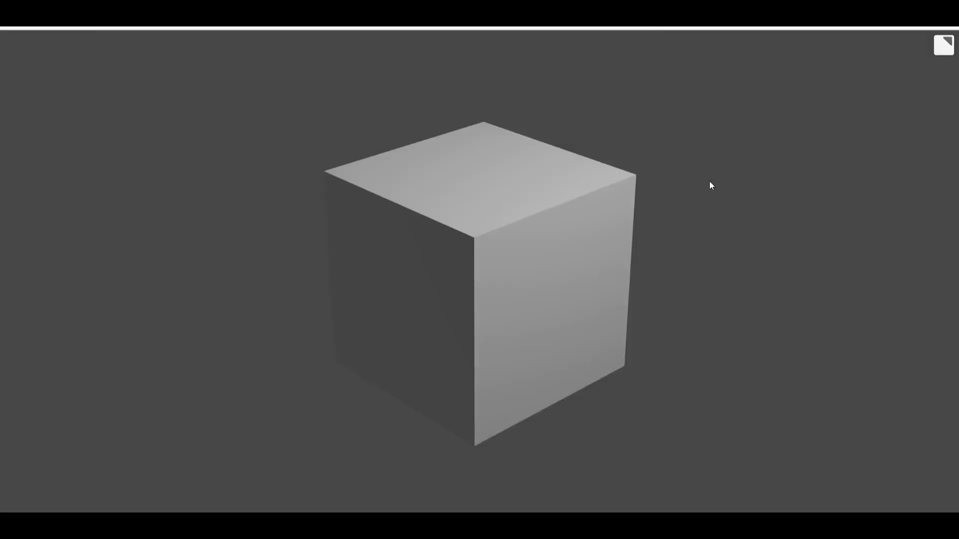
pyautogui.moveTo(711, 184); pyautogui.dragTo(453, 313)
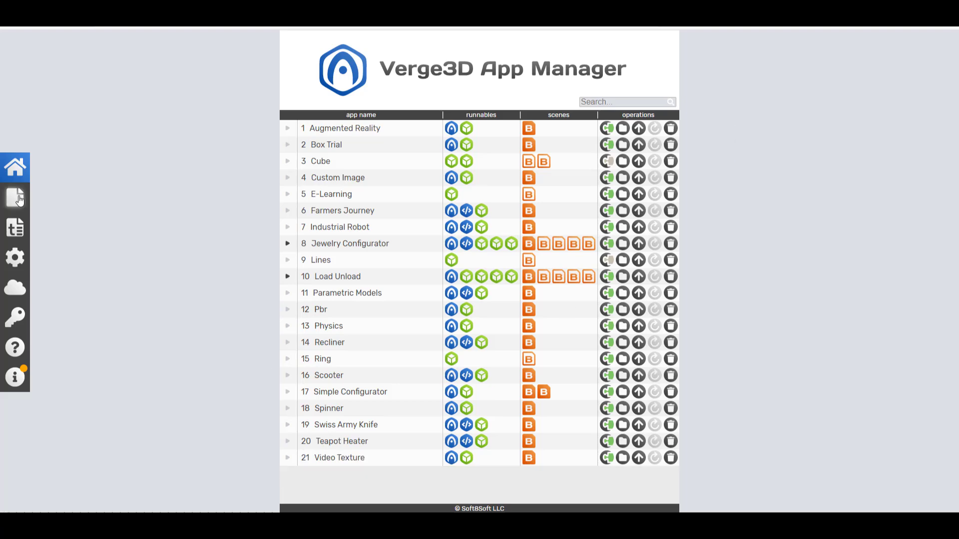
pyautogui.click(15, 197)
pyautogui.tripleClick(434, 255)
pyautogui.write('Verge3D_Test')
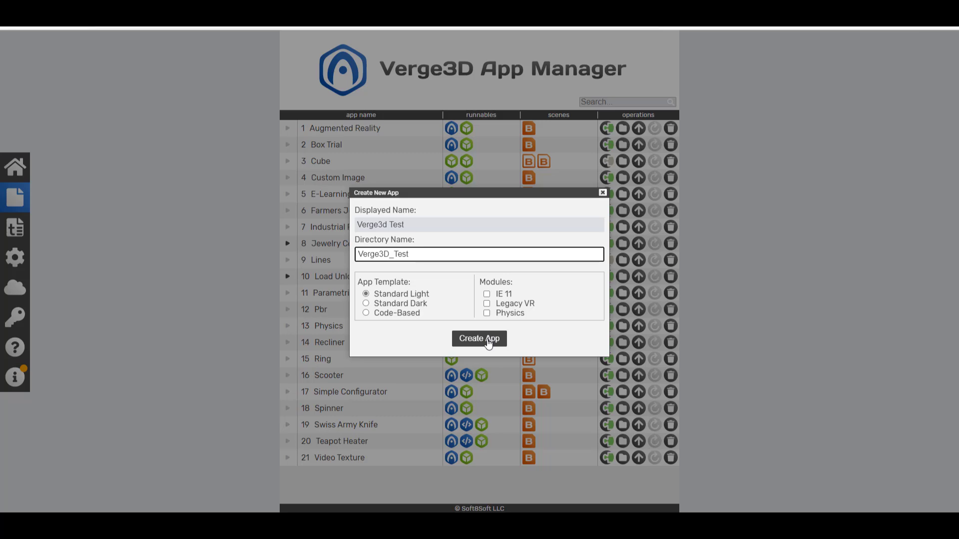
pyautogui.click(488, 342)
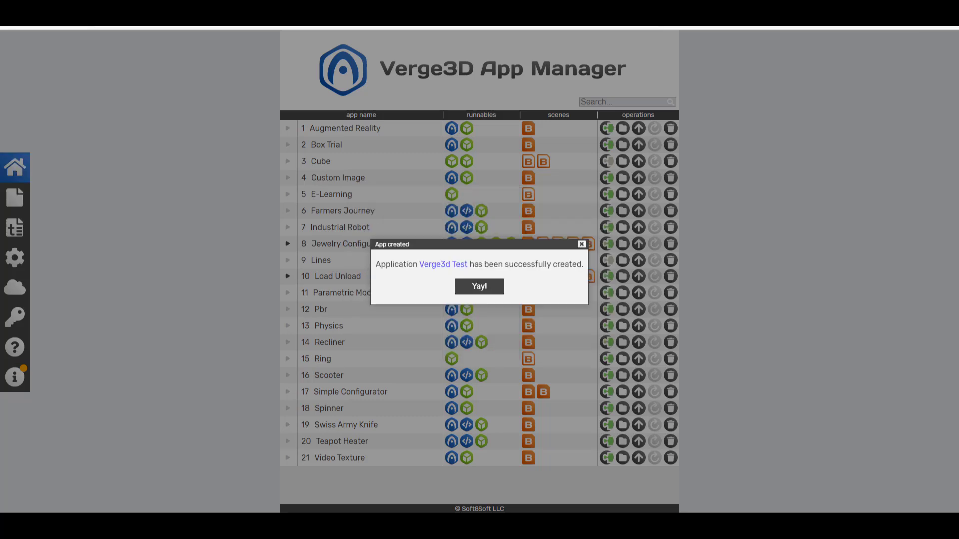
pyautogui.click(462, 287)
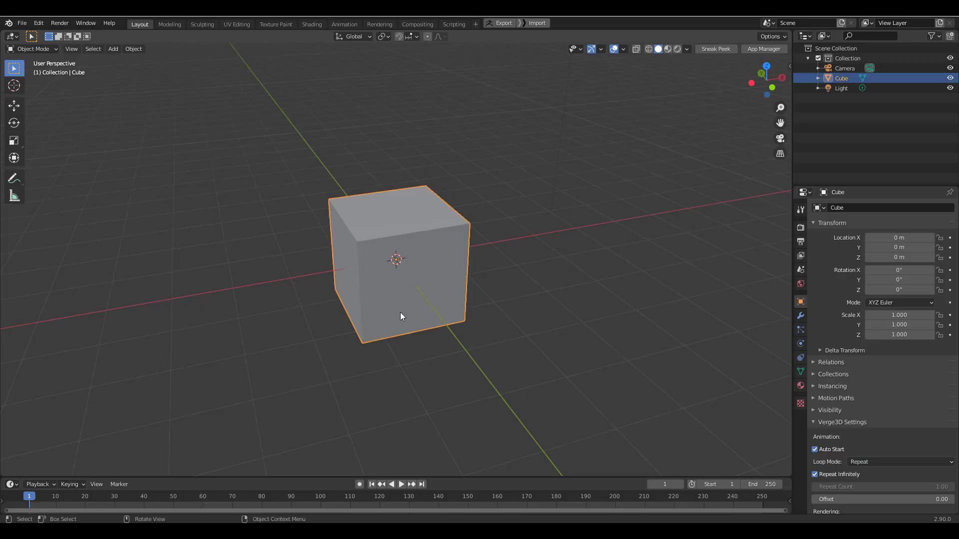
# Inset every face of the cube individually in Edit Mode
pyautogui.press('Tab')
pyautogui.press('a')
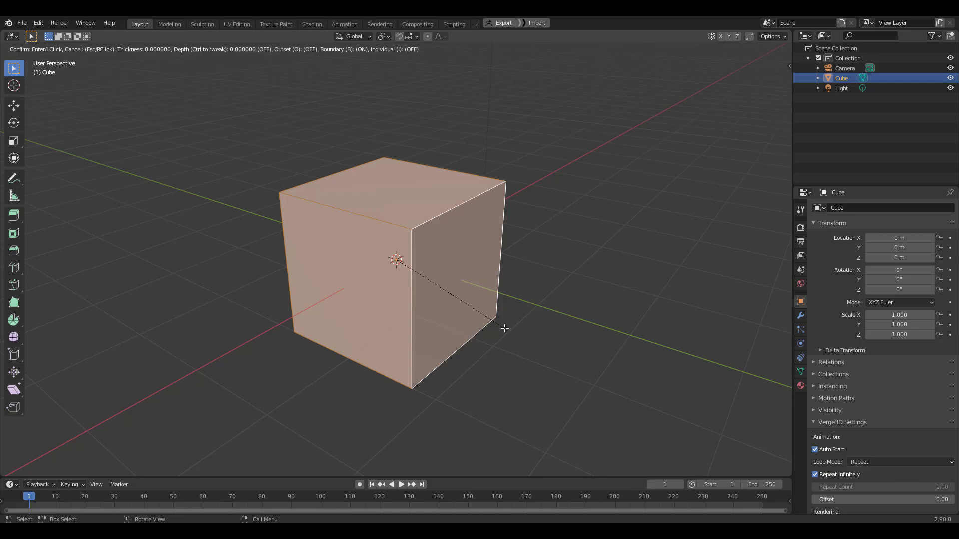
pyautogui.press('i')
pyautogui.press('i')
pyautogui.click(507, 334)
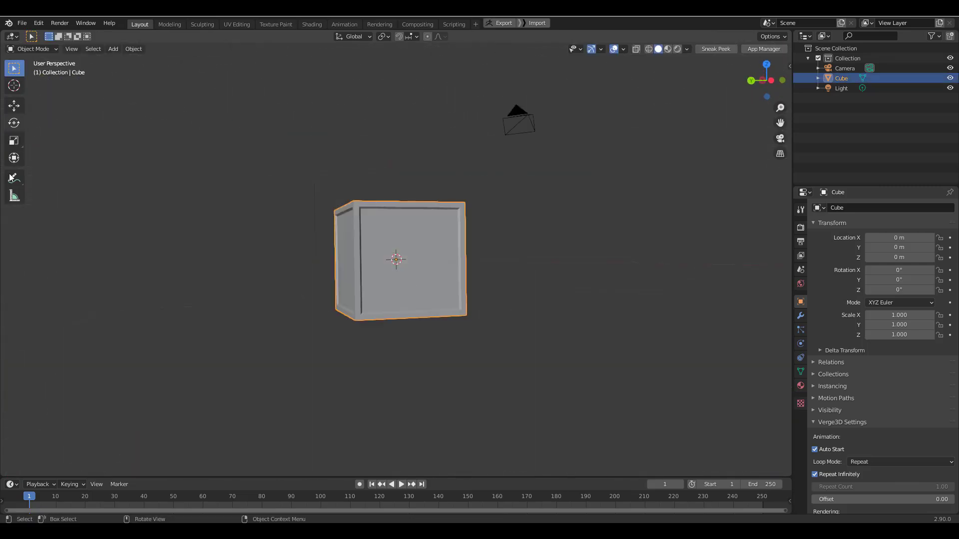
pyautogui.press('s')
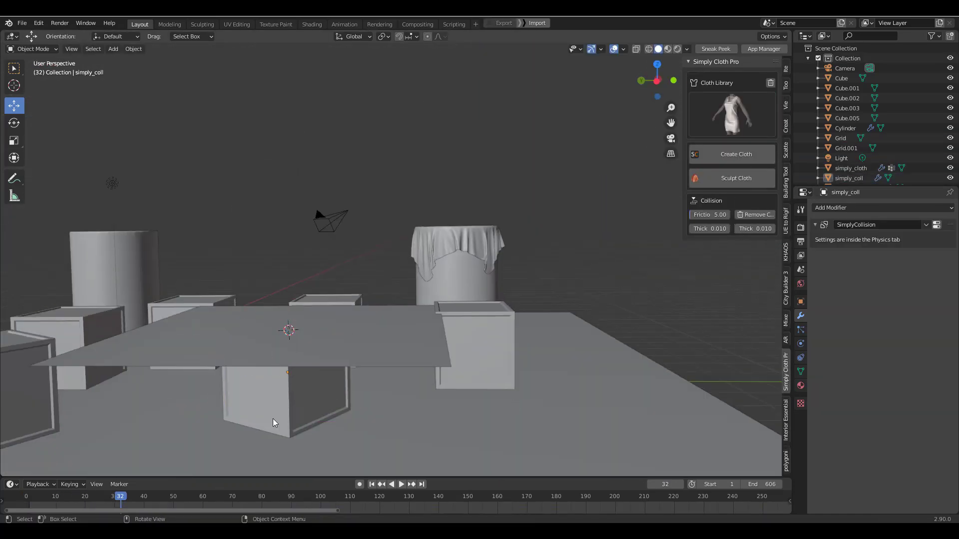
# Select one of the boxes and preview the scene in the browser
pyautogui.click(274, 423)
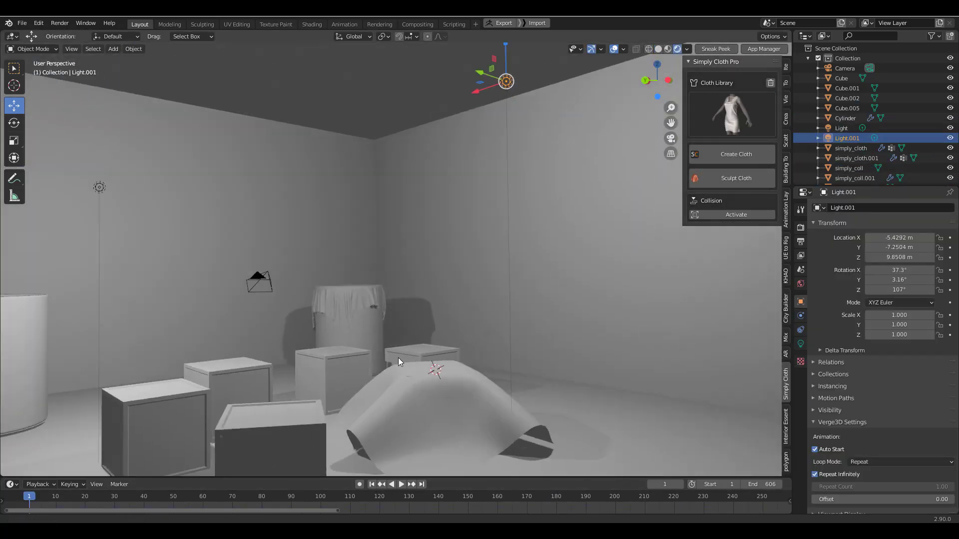
pyautogui.click(715, 50)
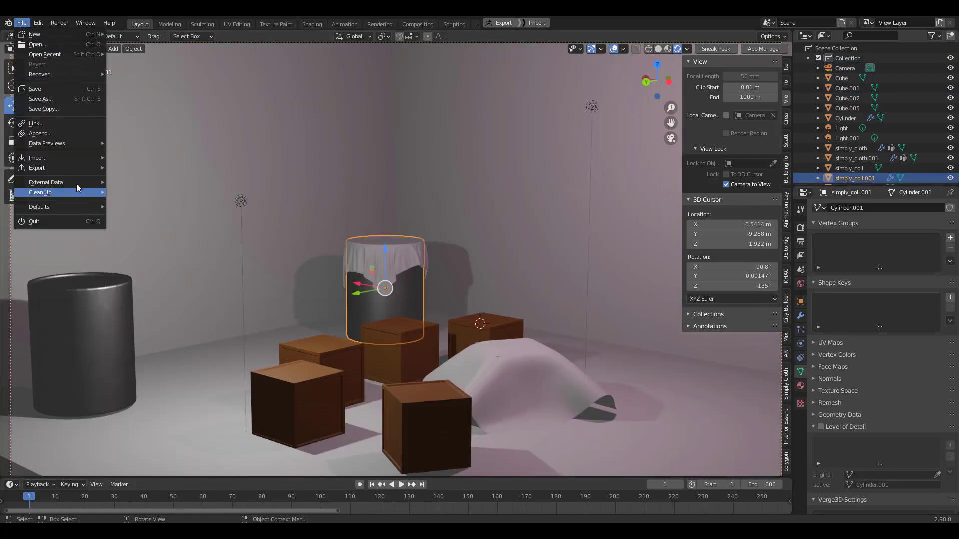
pyautogui.moveTo(76, 169)
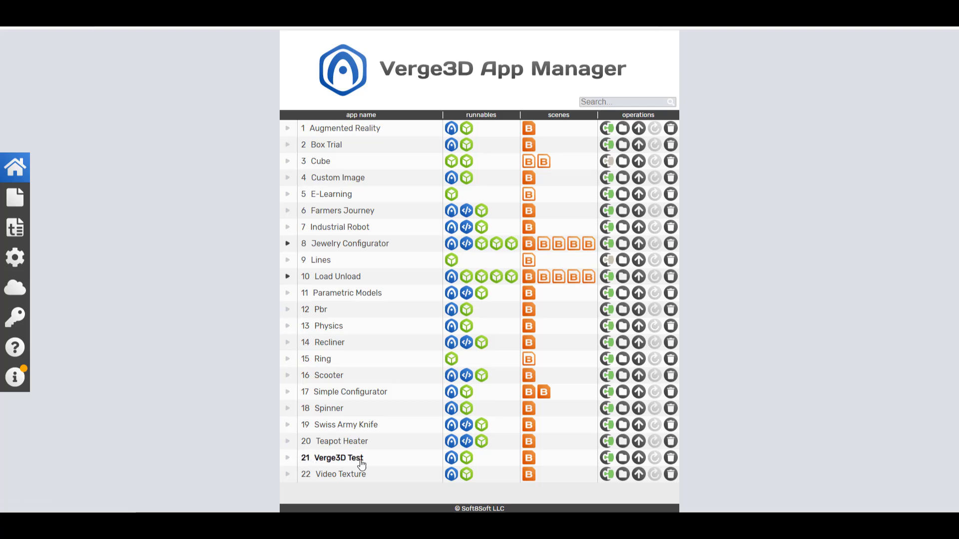
# Run the Verge3D Test app from App Manager and rotate its chrome cube
pyautogui.click(623, 459)
pyautogui.click(451, 459)
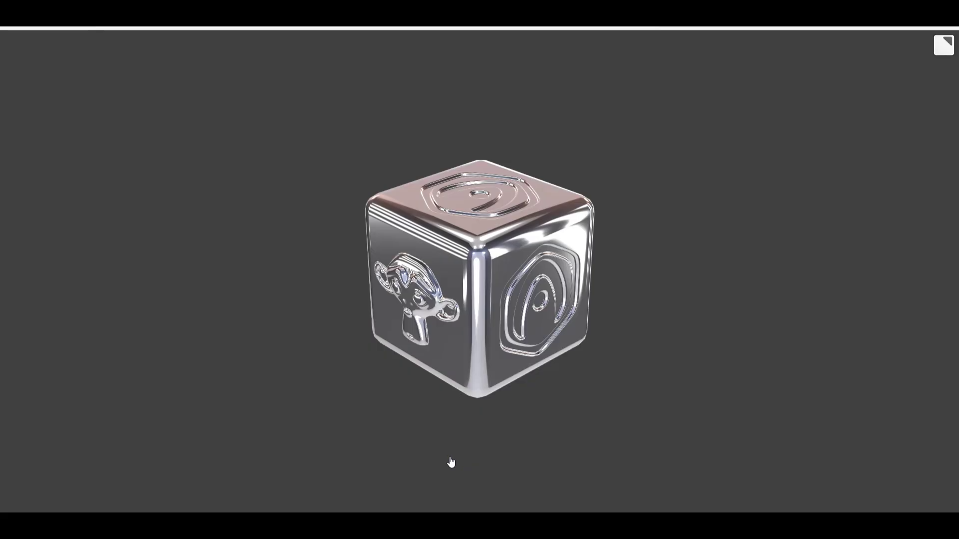
pyautogui.moveTo(462, 322); pyautogui.dragTo(481, 340)
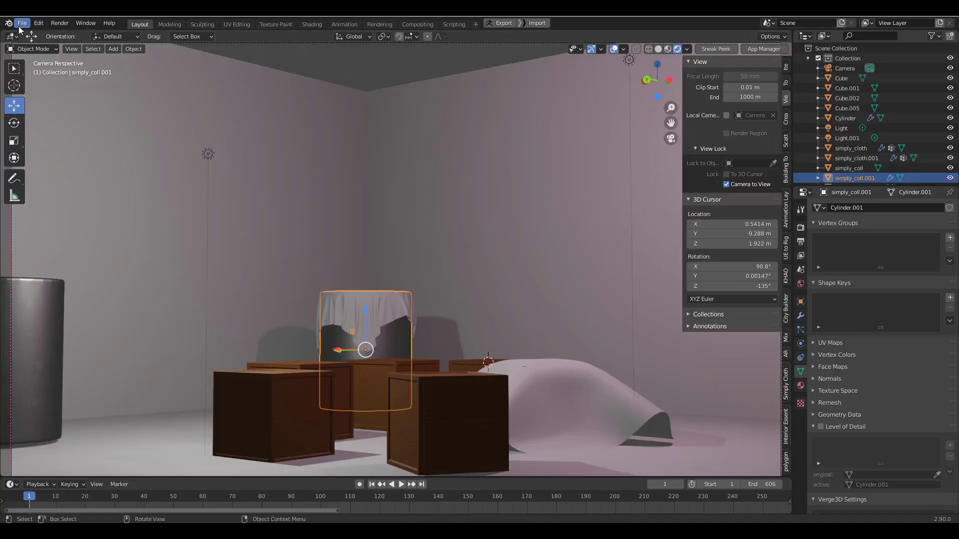
pyautogui.click(22, 23)
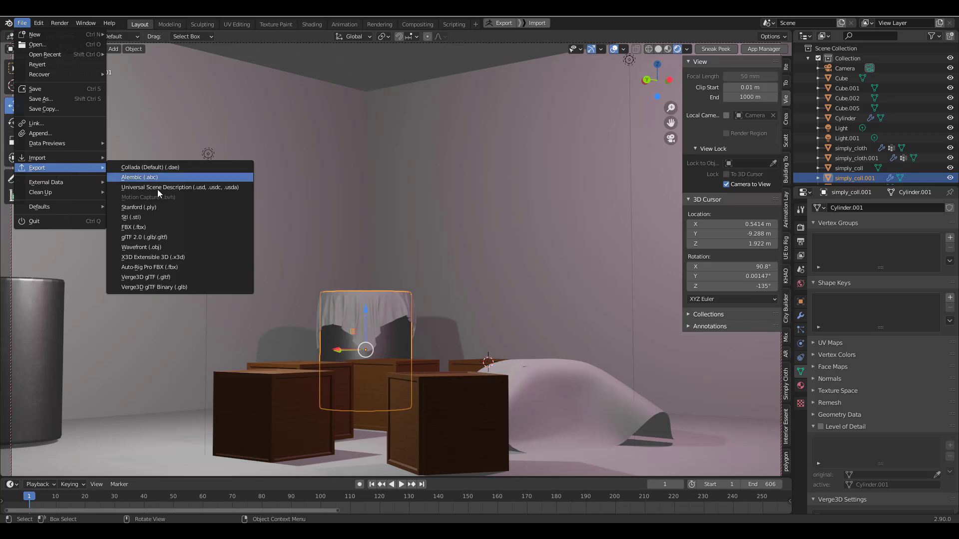
# Export the scene as Verge3D glTF, overwriting Verge3D_Test.gltf in the app folder
pyautogui.click(146, 277)
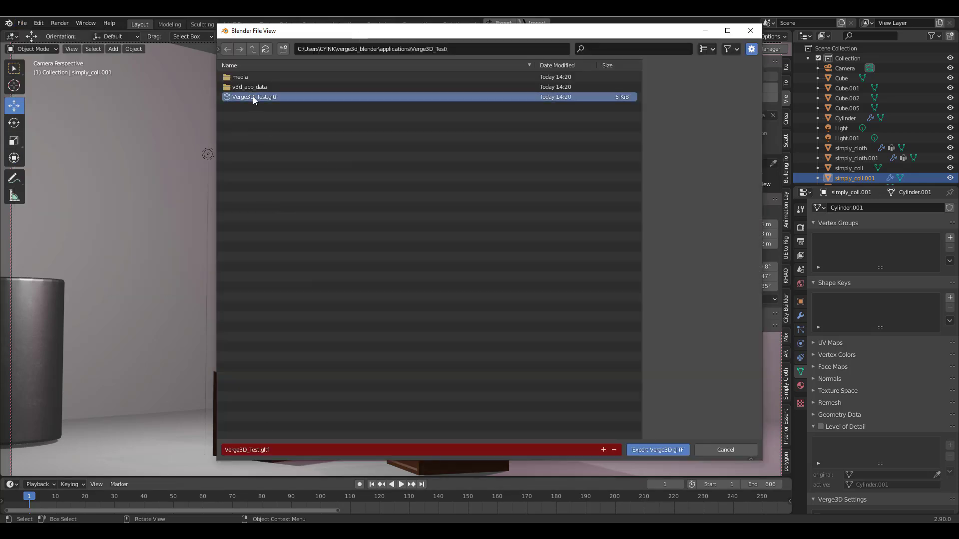
pyautogui.click(654, 452)
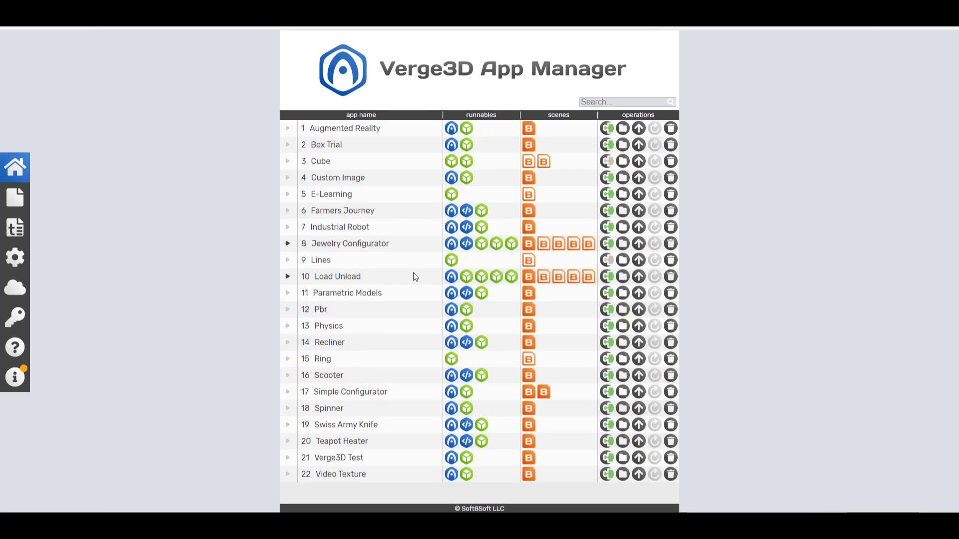
# Launch Verge3D Test in the browser and orbit down close to the cloth-covered cylinder
pyautogui.click(451, 458)
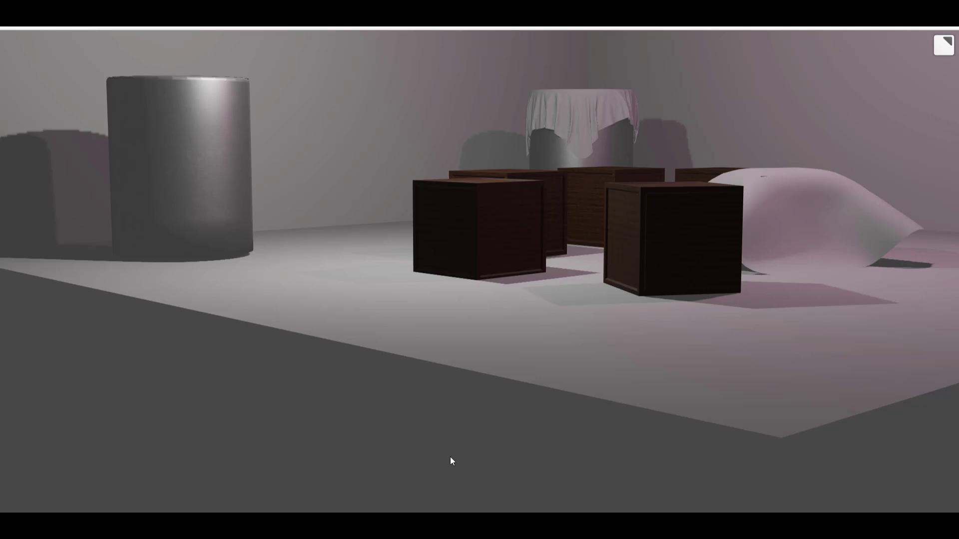
pyautogui.moveTo(451, 456); pyautogui.dragTo(454, 389)
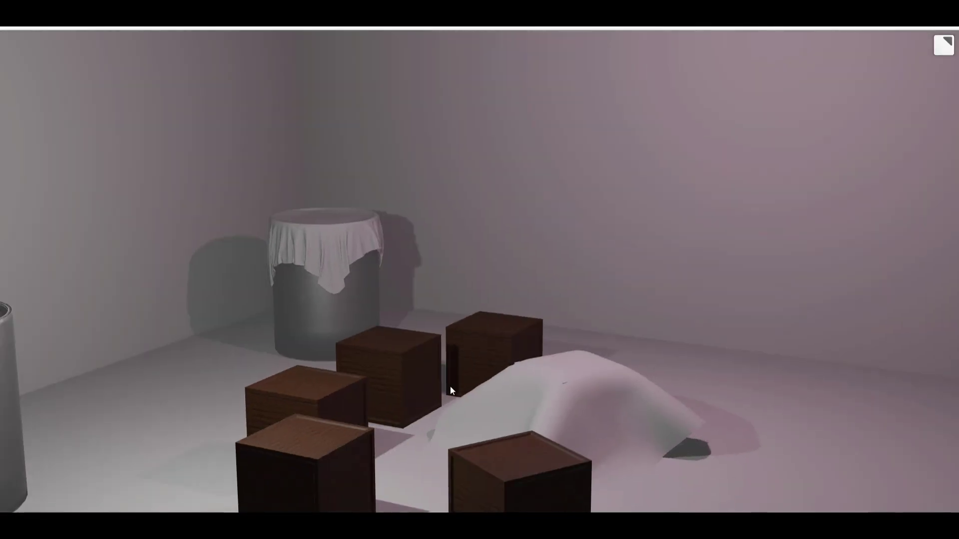
pyautogui.scroll(-5, 454, 389)
pyautogui.scroll(3, 497, 367)
pyautogui.scroll(-3, 498, 368)
pyautogui.moveTo(497, 368); pyautogui.dragTo(520, 413)
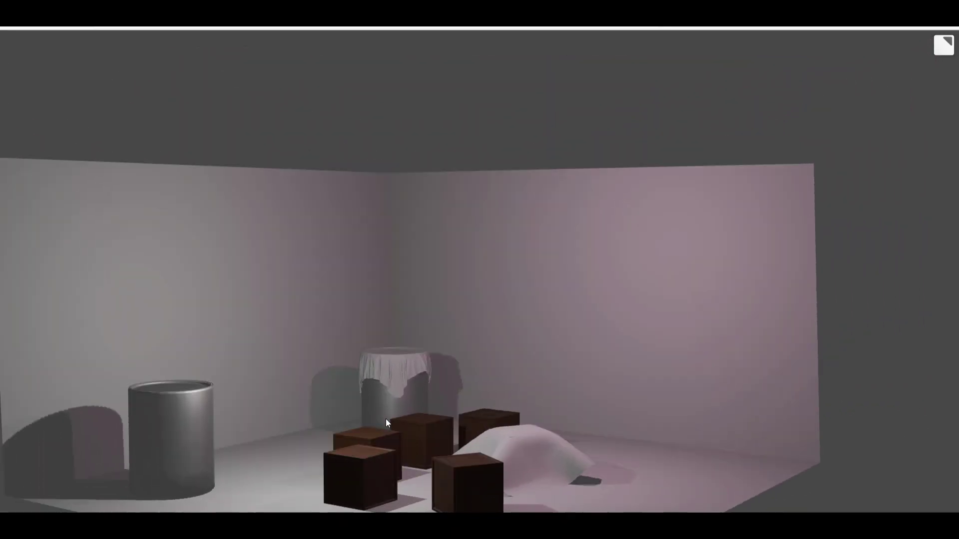
pyautogui.scroll(3, 524, 364)
pyautogui.moveTo(524, 364); pyautogui.dragTo(475, 364)
pyautogui.scroll(-3, 501, 273)
pyautogui.moveTo(505, 291); pyautogui.dragTo(442, 353)
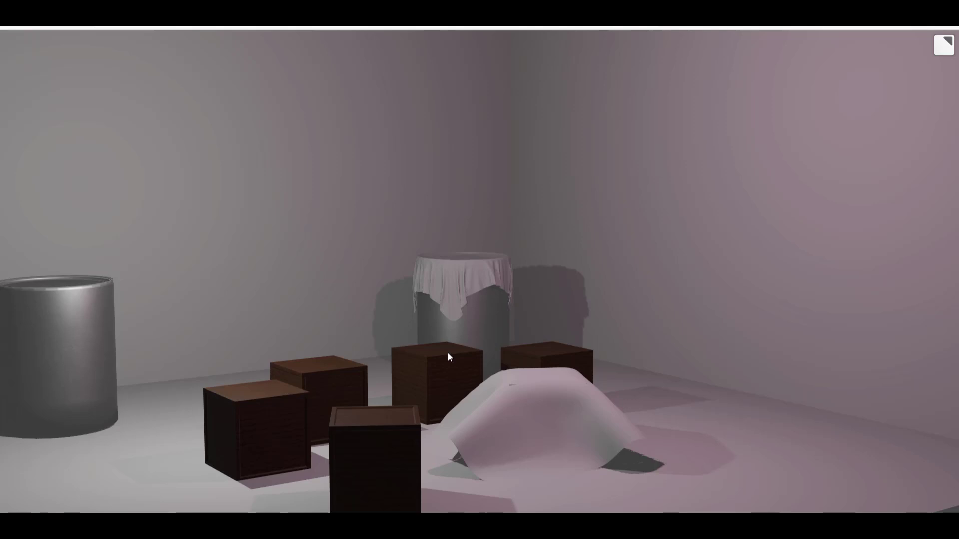
# Orbit and zoom around the room to view the boxes and left cylinder
pyautogui.scroll(-5, 464, 354)
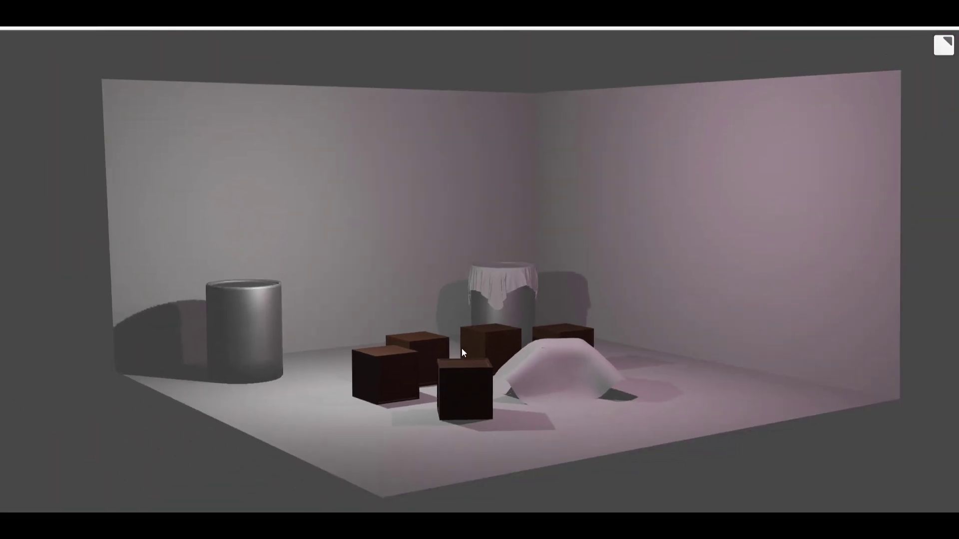
pyautogui.scroll(5, 461, 349)
pyautogui.moveTo(396, 391)
pyautogui.mouseDown()
pyautogui.moveTo(524, 391)
pyautogui.moveTo(408, 391)
pyautogui.mouseUp()
pyautogui.scroll(3, 453, 382)
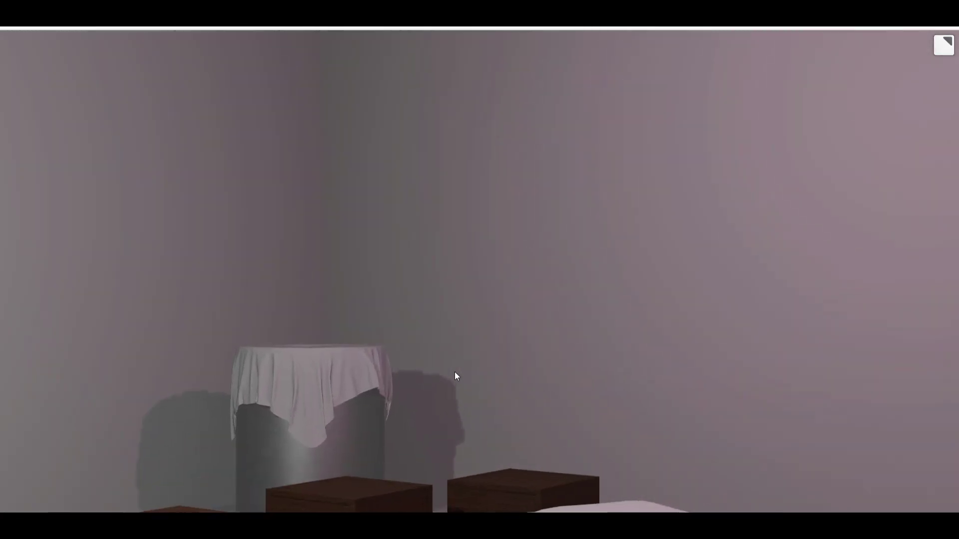
pyautogui.scroll(-5, 454, 375)
pyautogui.scroll(5, 451, 381)
pyautogui.moveTo(492, 329); pyautogui.dragTo(569, 379)
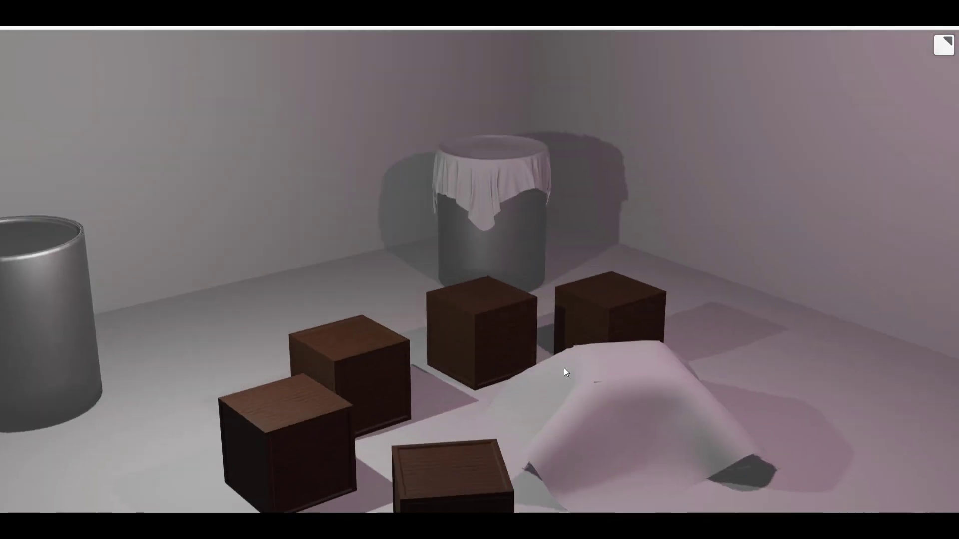
pyautogui.scroll(-5, 532, 356)
pyautogui.scroll(5, 532, 356)
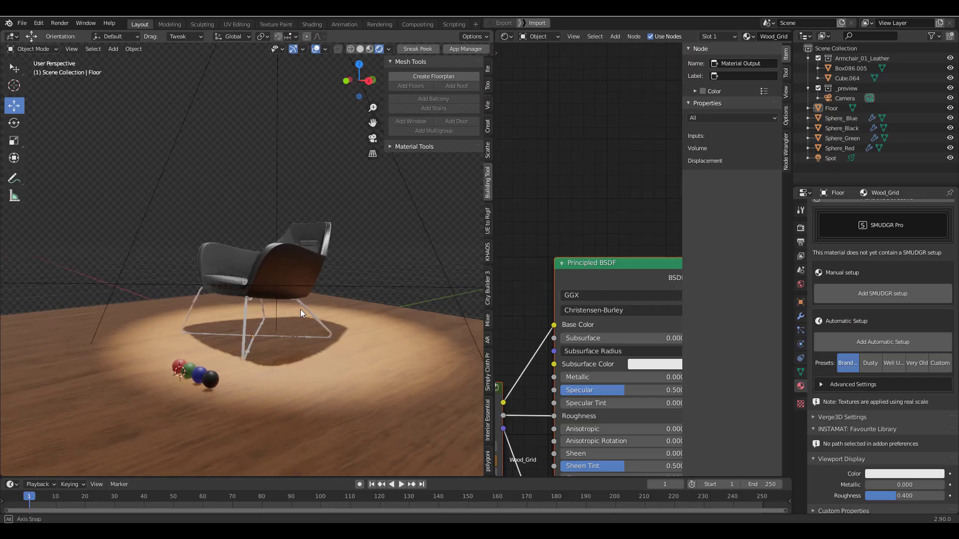
pyautogui.moveTo(301, 309); pyautogui.dragTo(313, 400, button='middle')
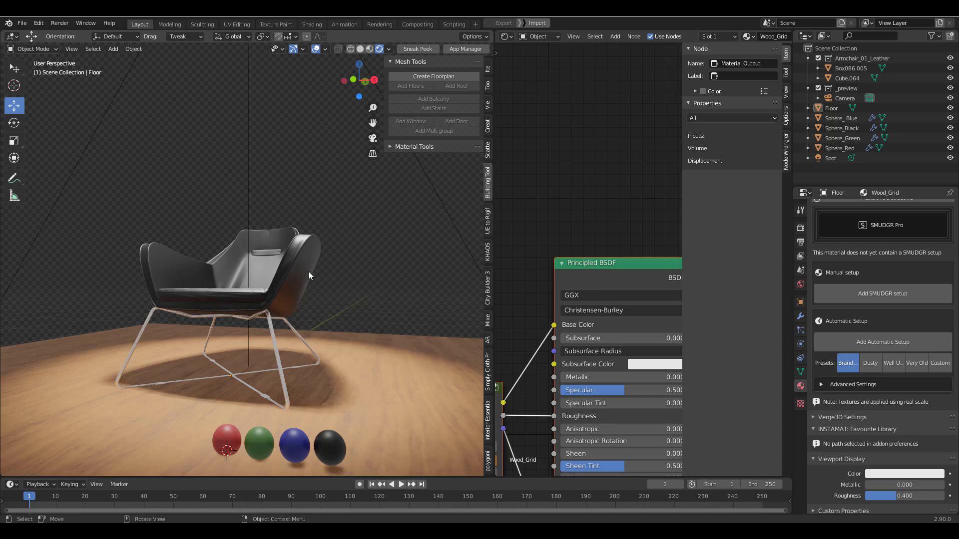
# Connect the Sky Texture colour output into the Background shader
pyautogui.click(278, 280)
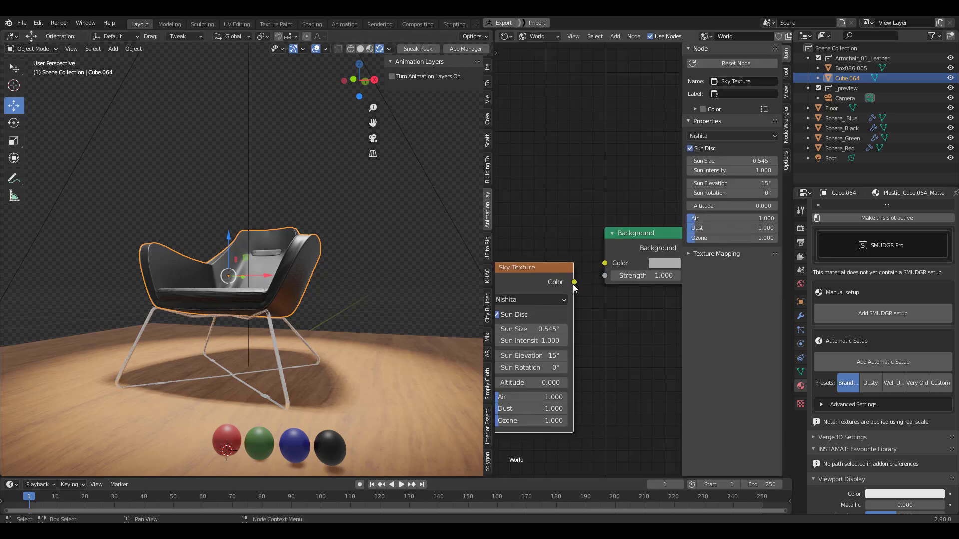
pyautogui.moveTo(574, 282); pyautogui.dragTo(610, 261)
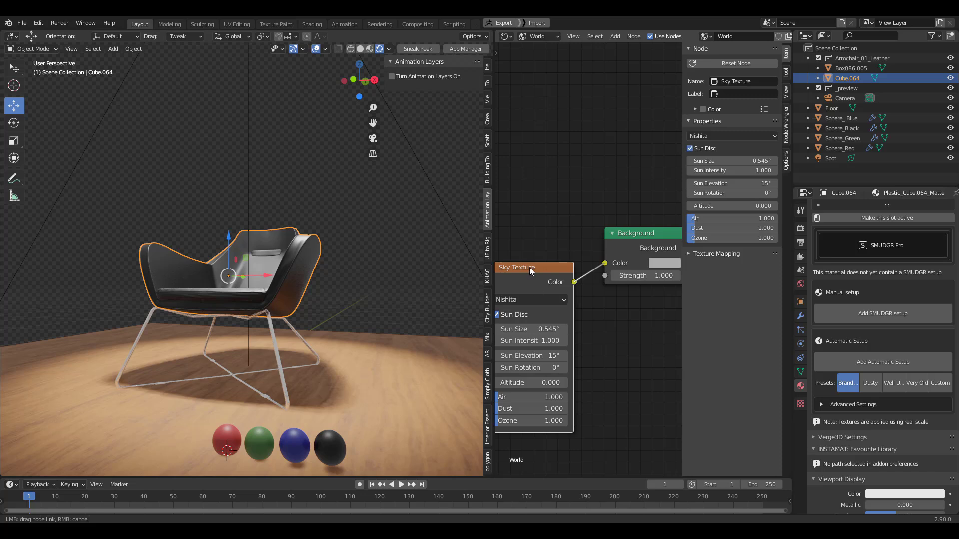
pyautogui.moveTo(527, 274); pyautogui.dragTo(523, 265)
# Set the Sky Texture type to Hosek / Wilkie, trying Preetham first
pyautogui.click(526, 298)
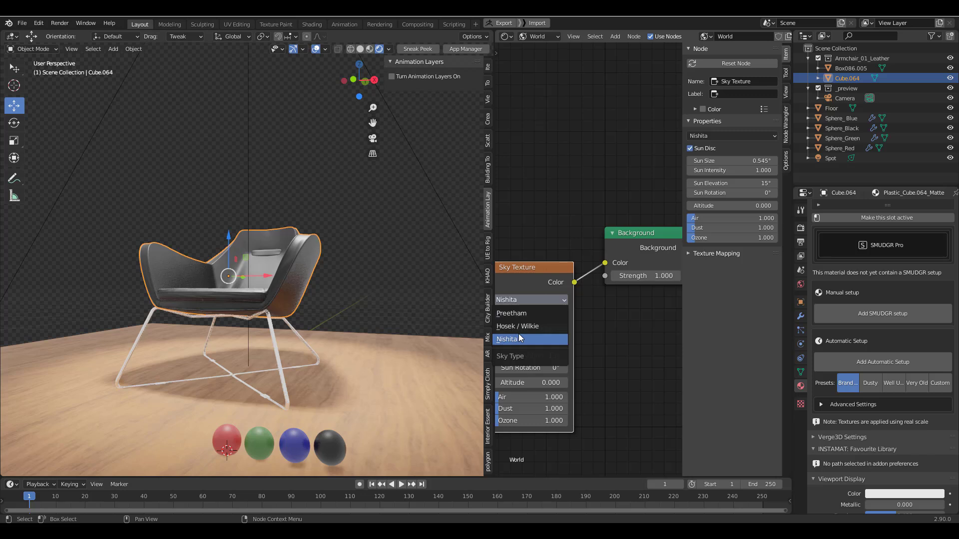
pyautogui.moveTo(532, 265); pyautogui.dragTo(538, 260)
pyautogui.click(539, 295)
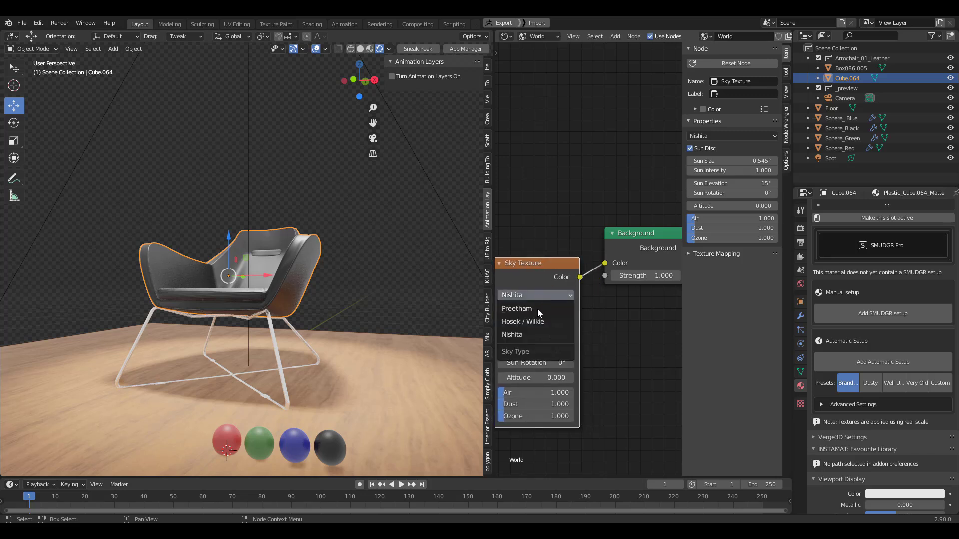
pyautogui.click(558, 312)
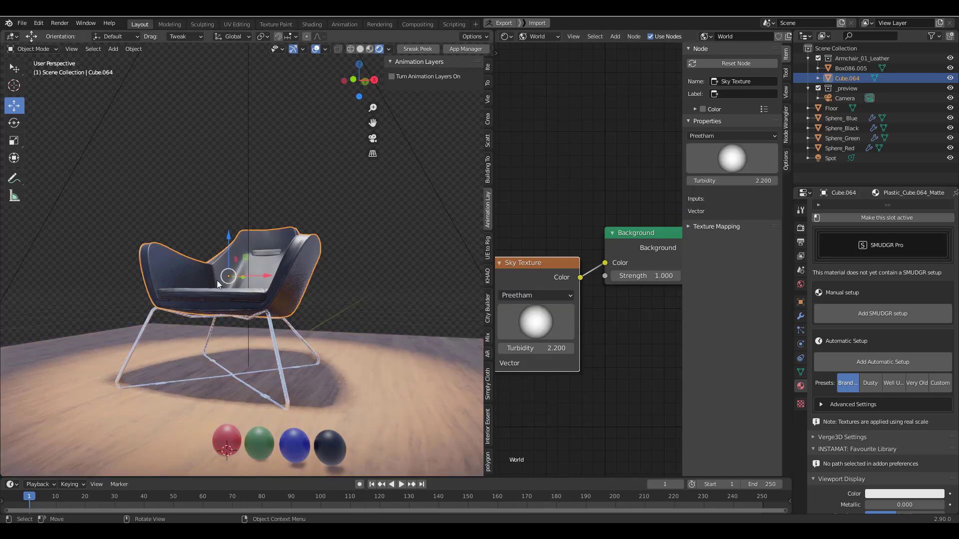
pyautogui.click(539, 295)
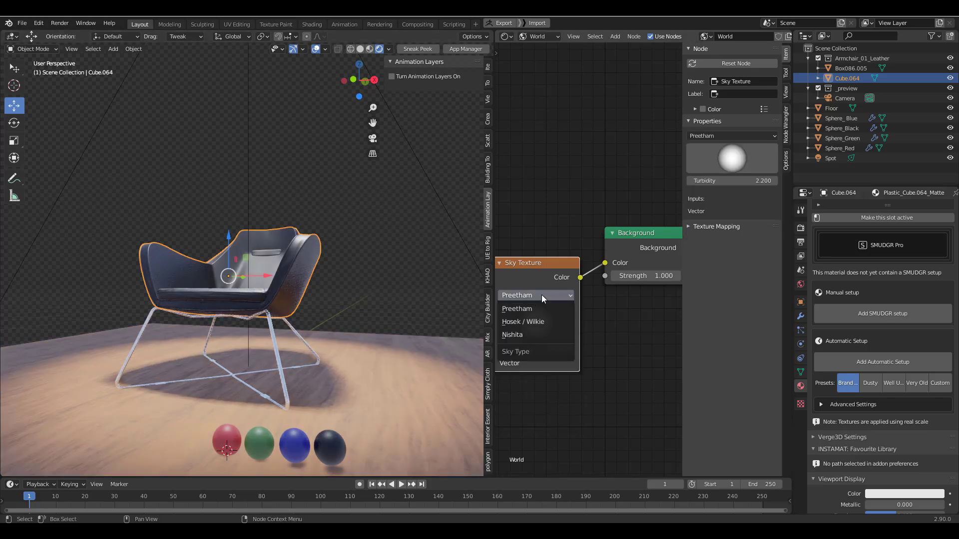
pyautogui.click(529, 323)
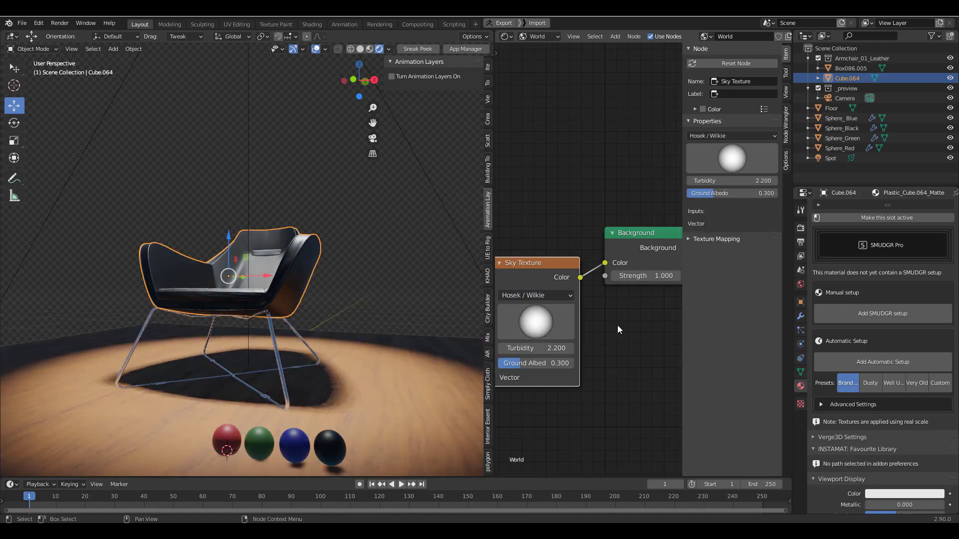
pyautogui.moveTo(315, 269); pyautogui.dragTo(336, 319, button='middle')
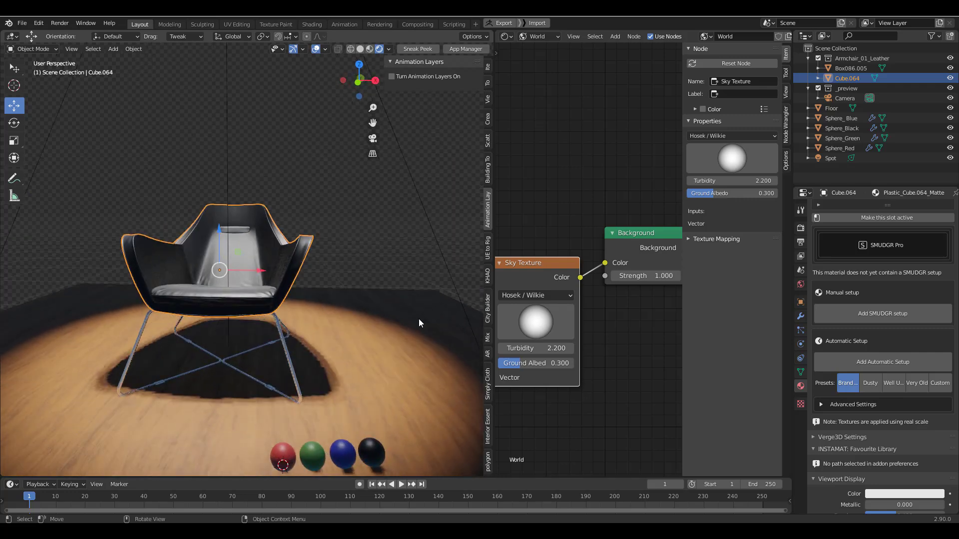
pyautogui.click(534, 295)
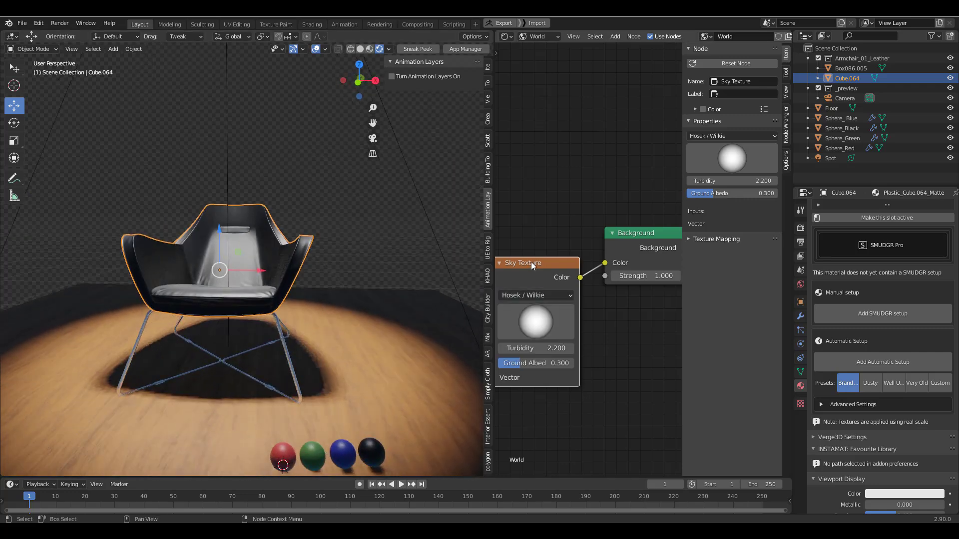
# Move the Sky Texture and Background nodes up to tidy the node layout
pyautogui.moveTo(250, 284); pyautogui.dragTo(312, 327, button='middle')
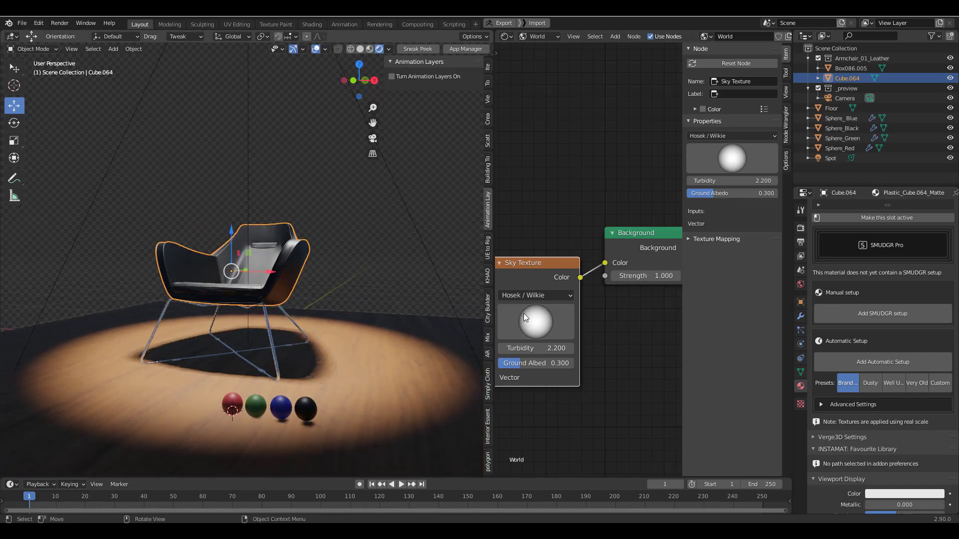
pyautogui.moveTo(544, 260); pyautogui.dragTo(549, 215)
pyautogui.moveTo(621, 240); pyautogui.dragTo(640, 224)
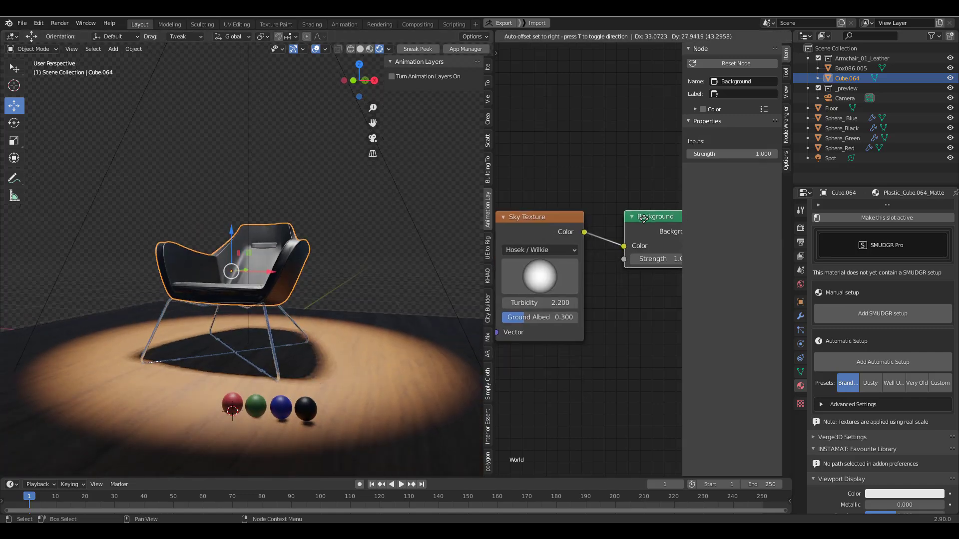
# Deselect the chair and look through the scene camera
pyautogui.click(23, 24)
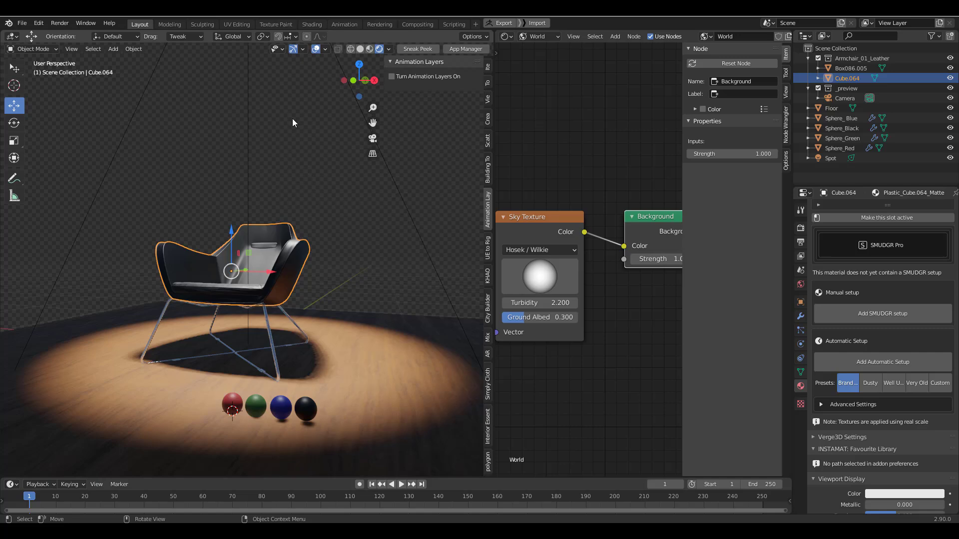
pyautogui.click(298, 140)
pyautogui.press('KP_0')
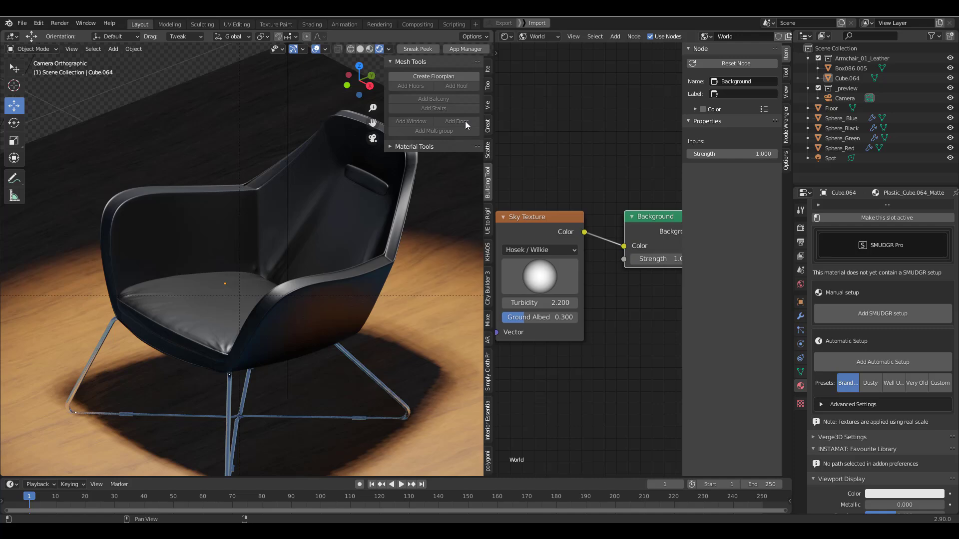
# Enable Camera to View, frame a three-quarter chair shot, and select Chair_top
pyautogui.click(488, 106)
pyautogui.click(428, 184)
pyautogui.scroll(-4, 319, 275)
pyautogui.moveTo(267, 287); pyautogui.dragTo(322, 255, button='middle')
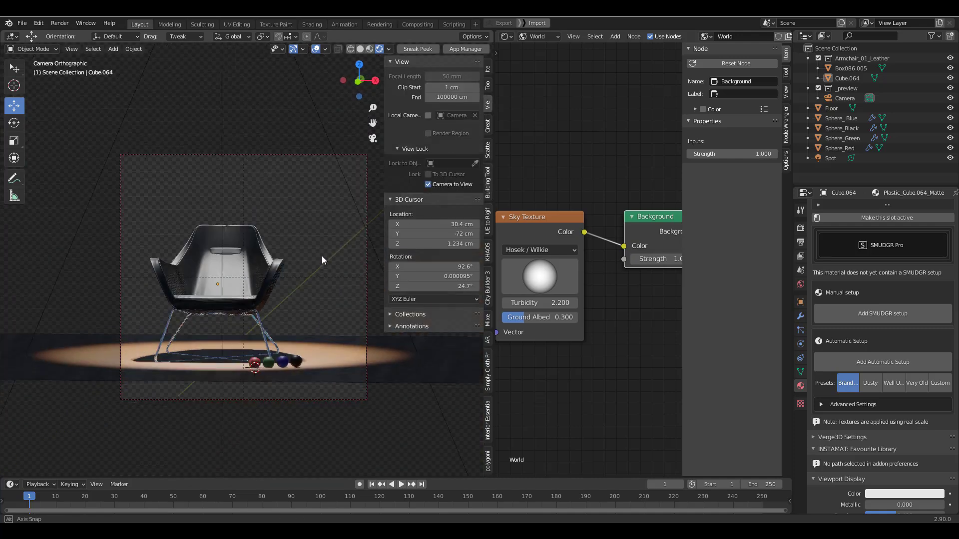
pyautogui.scroll(2, 307, 303)
pyautogui.moveTo(324, 310); pyautogui.dragTo(289, 309, button='middle')
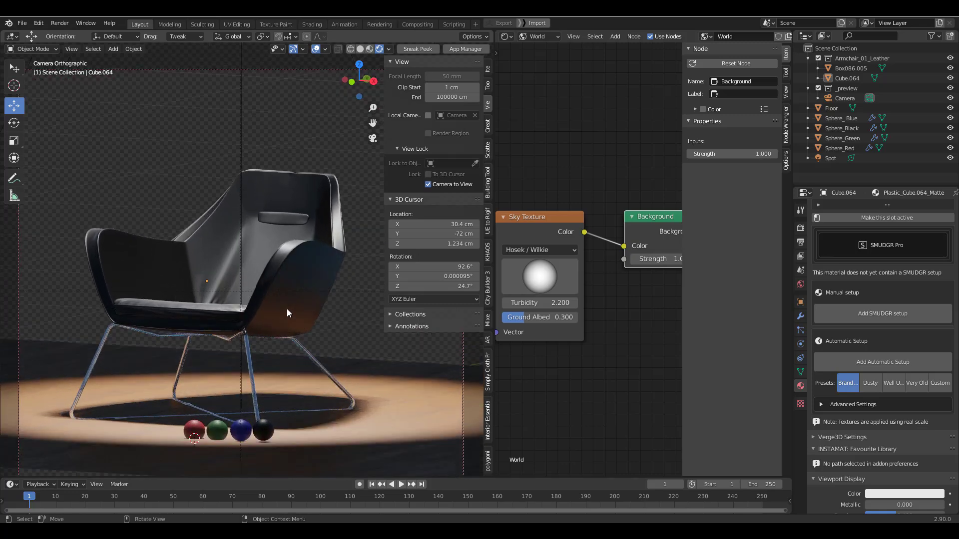
pyautogui.scroll(2, 287, 309)
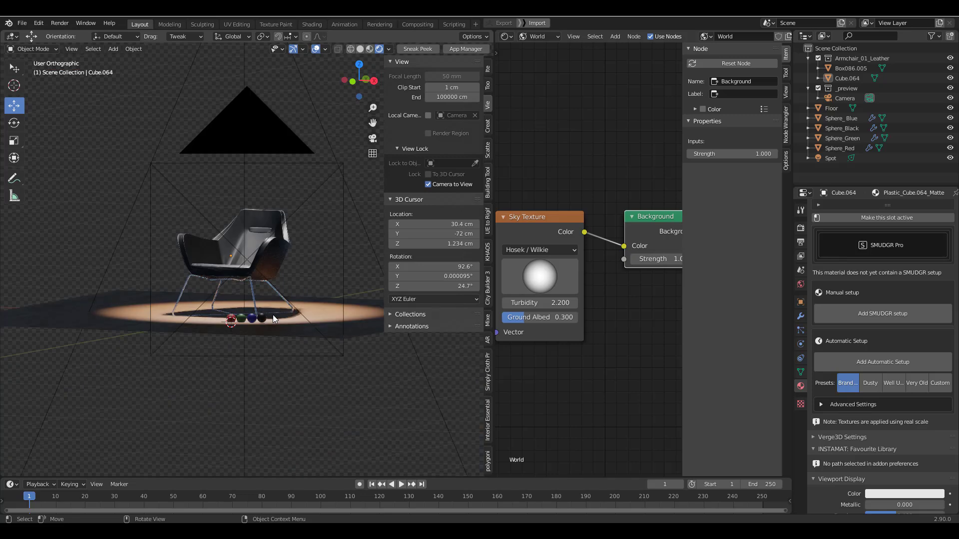
pyautogui.press('KP_0')
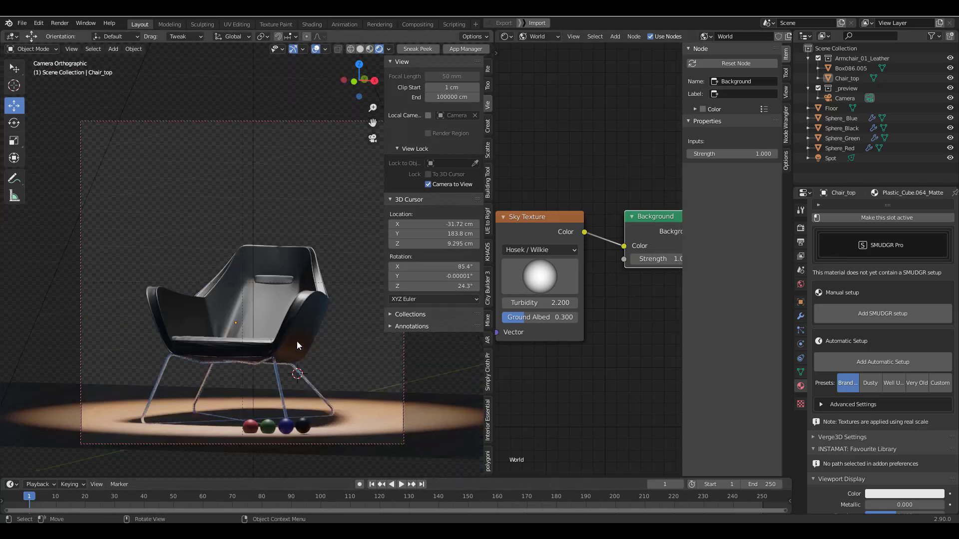
pyautogui.click(295, 326)
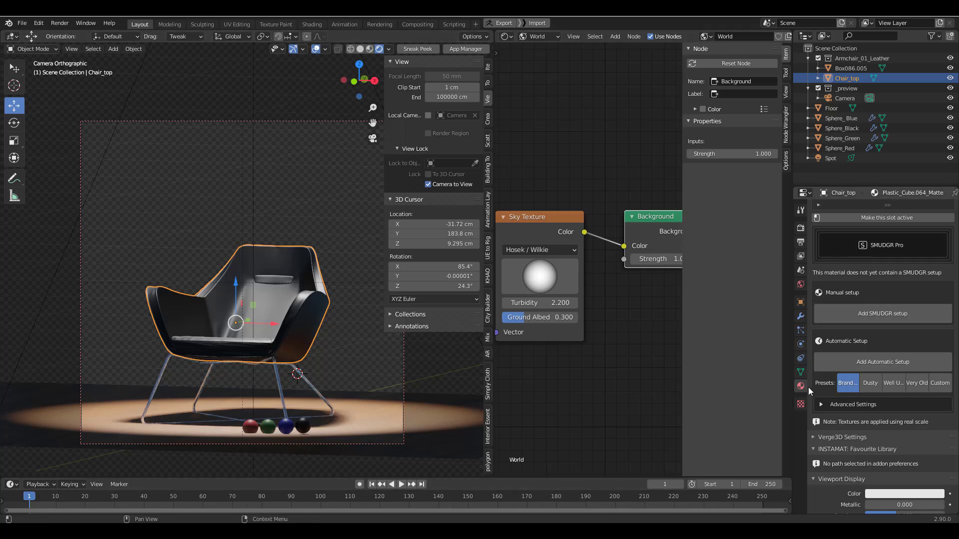
pyautogui.scroll(-1, 859, 362)
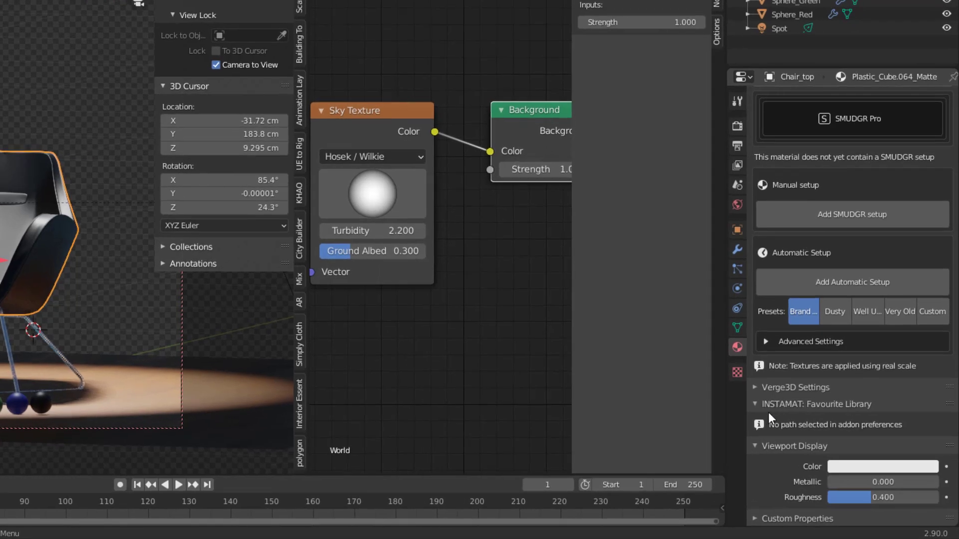
pyautogui.click(758, 405)
pyautogui.click(754, 412)
pyautogui.scroll(-4, 787, 478)
pyautogui.click(879, 339)
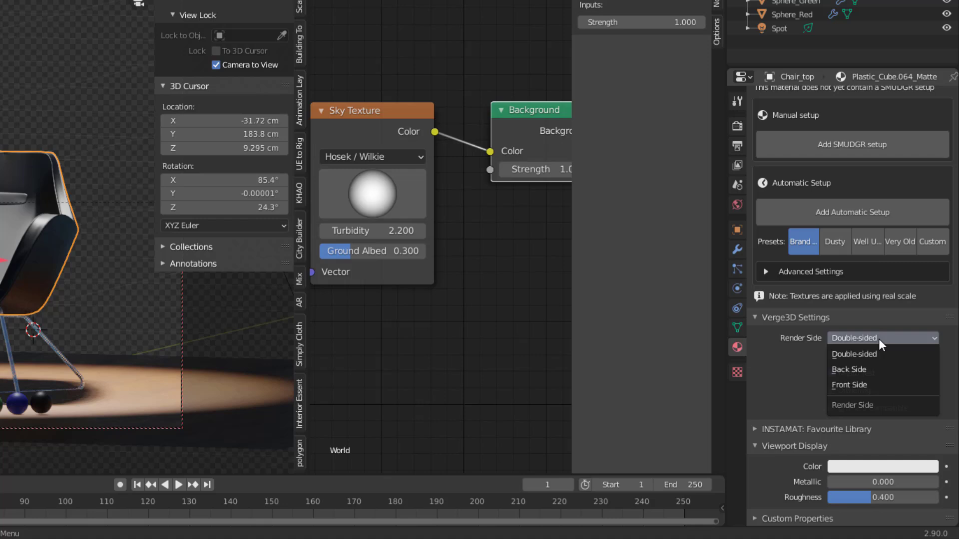
pyautogui.click(879, 339)
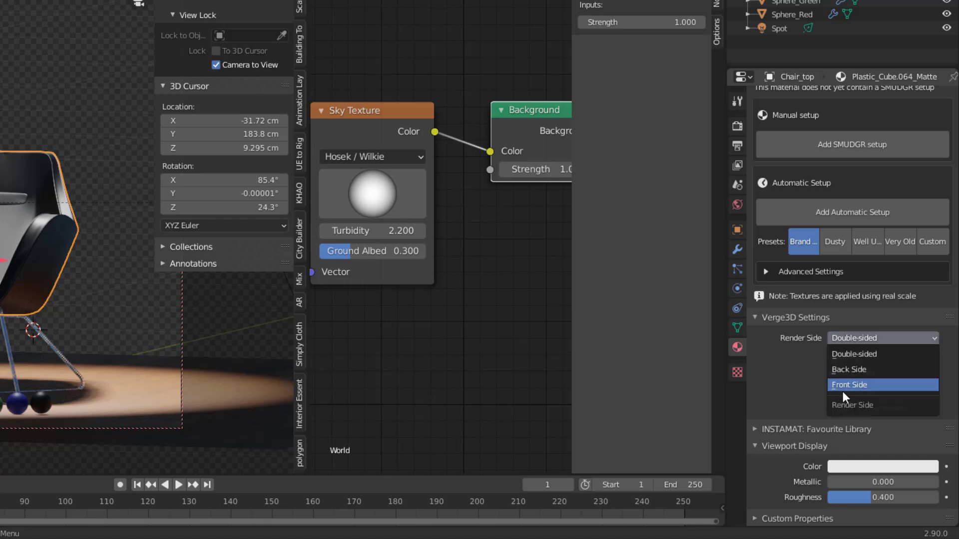
pyautogui.click(755, 318)
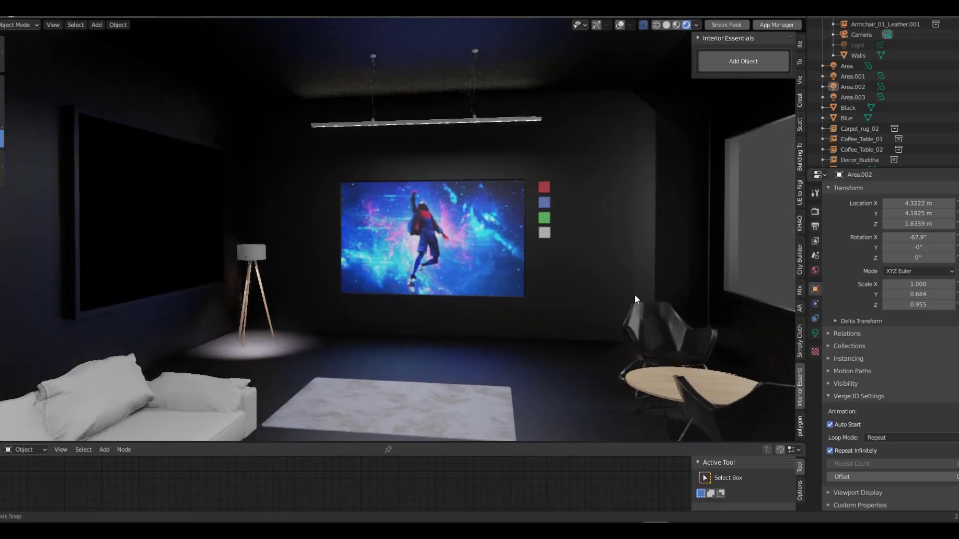
pyautogui.moveTo(634, 294); pyautogui.dragTo(602, 361, button='middle')
pyautogui.scroll(-3, 519, 350)
pyautogui.scroll(3, 603, 361)
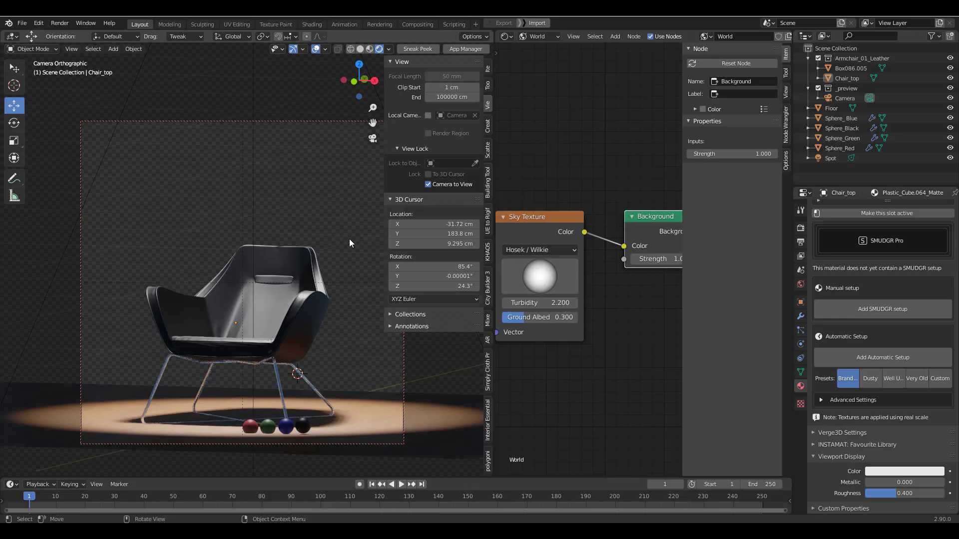
# Select the Camera, Sneak Peek the chair scene, then scroll to its Verge3D settings
pyautogui.click(845, 98)
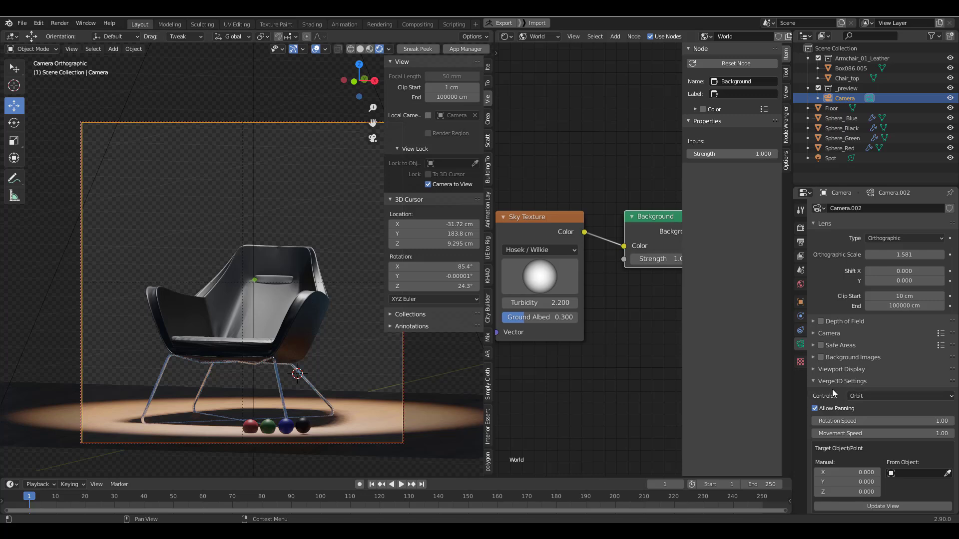
pyautogui.click(415, 49)
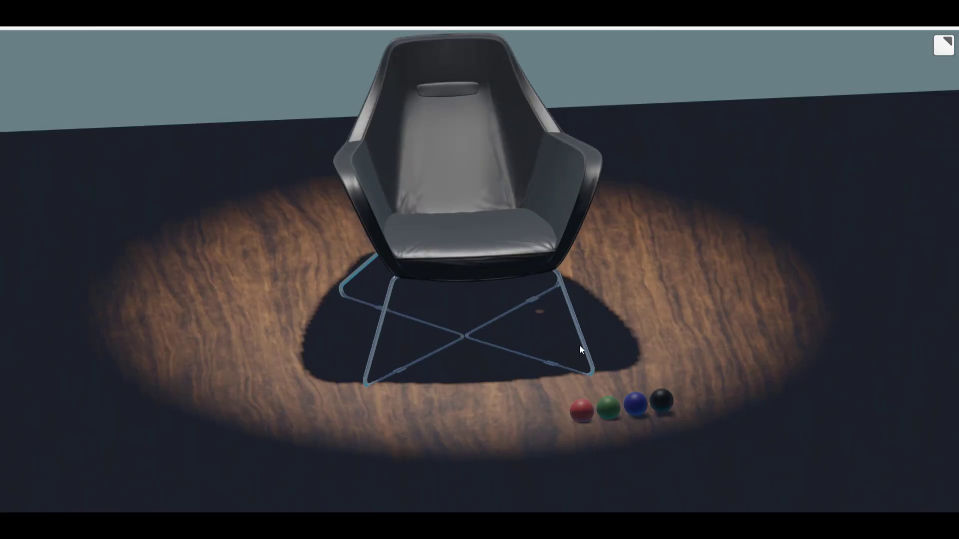
pyautogui.moveTo(579, 345); pyautogui.dragTo(588, 423)
pyautogui.scroll(-5, 580, 343)
pyautogui.scroll(8, 578, 340)
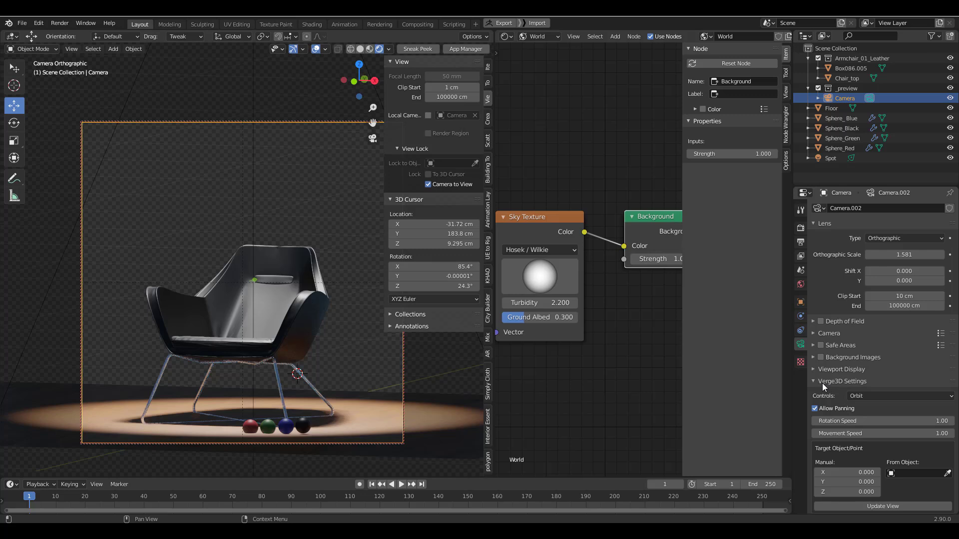
pyautogui.scroll(-3, 817, 392)
# Keep Orbit camera controls, disable panning, and set the maximum orbit distance to 90
pyautogui.click(887, 334)
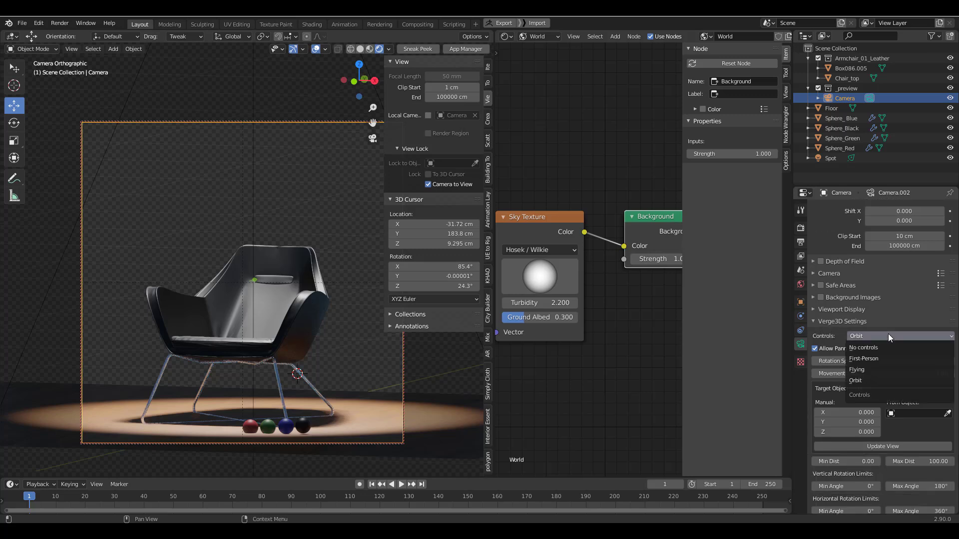
pyautogui.click(888, 334)
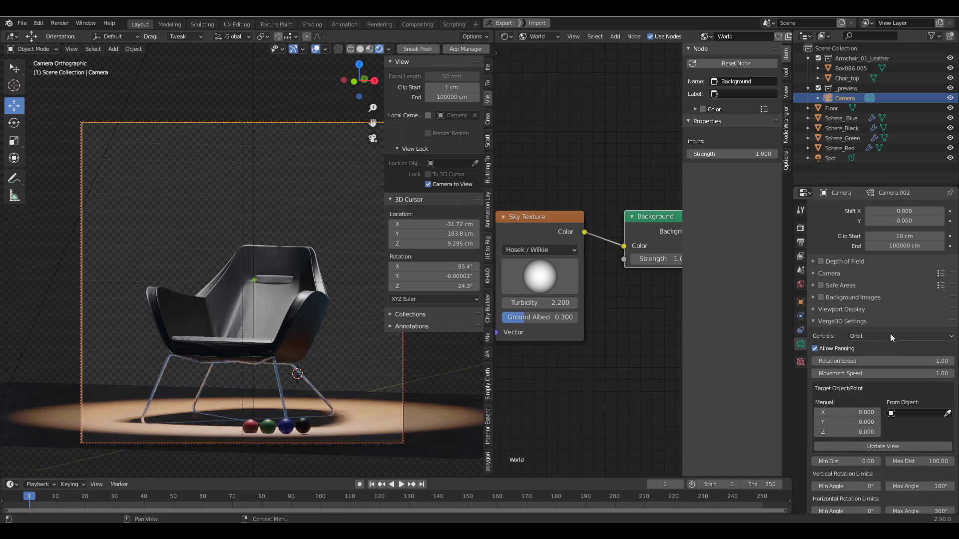
pyautogui.click(898, 336)
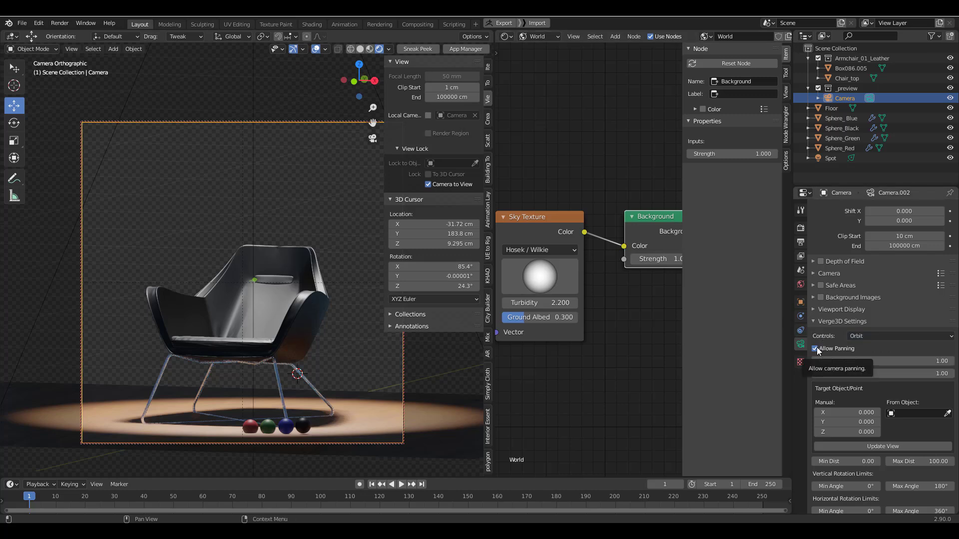
pyautogui.click(815, 348)
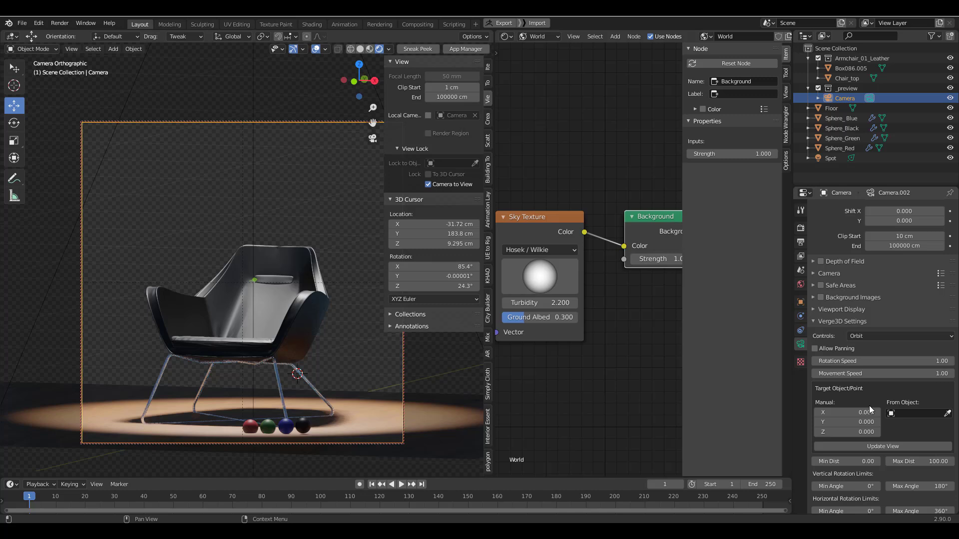
pyautogui.scroll(-2, 856, 395)
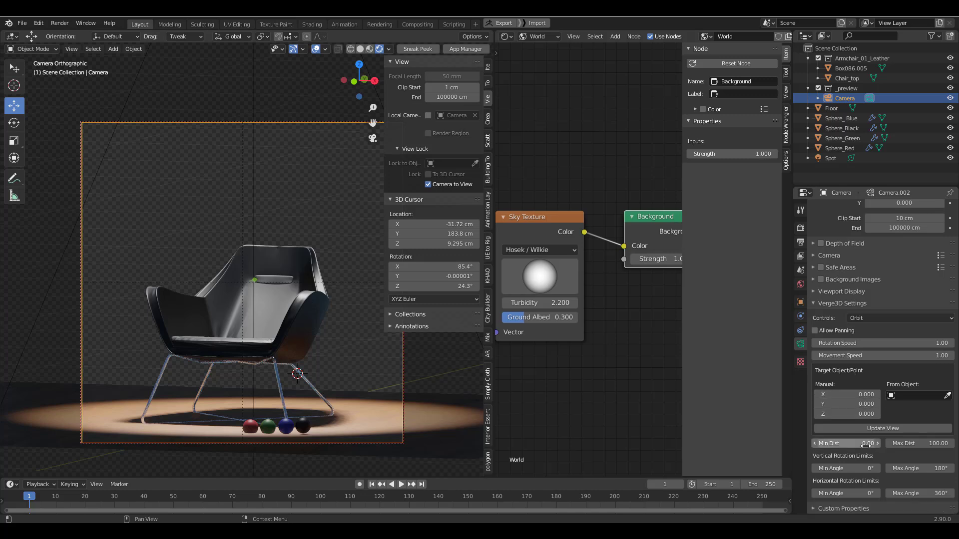
pyautogui.click(936, 443)
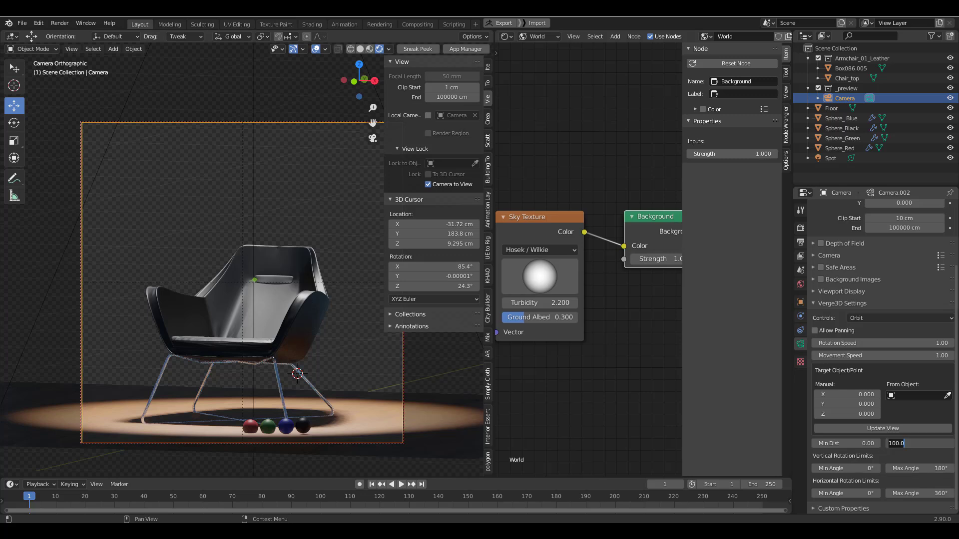
pyautogui.write('90')
pyautogui.press('Return')
# Limit vertical and horizontal rotation to 90° and update the camera view
pyautogui.click(919, 468)
pyautogui.write('90')
pyautogui.press('Tab')
pyautogui.press('Tab')
pyautogui.write('90')
pyautogui.press('Return')
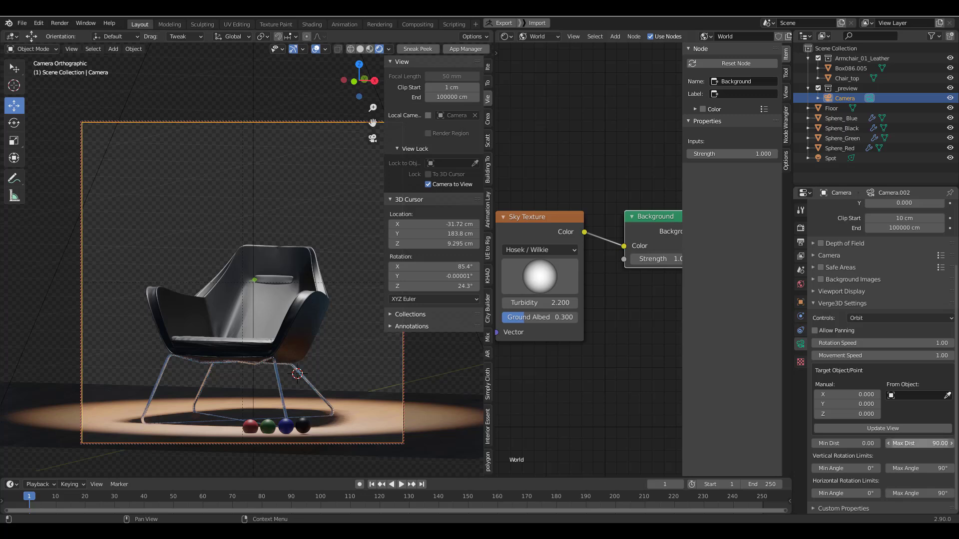
pyautogui.click(893, 429)
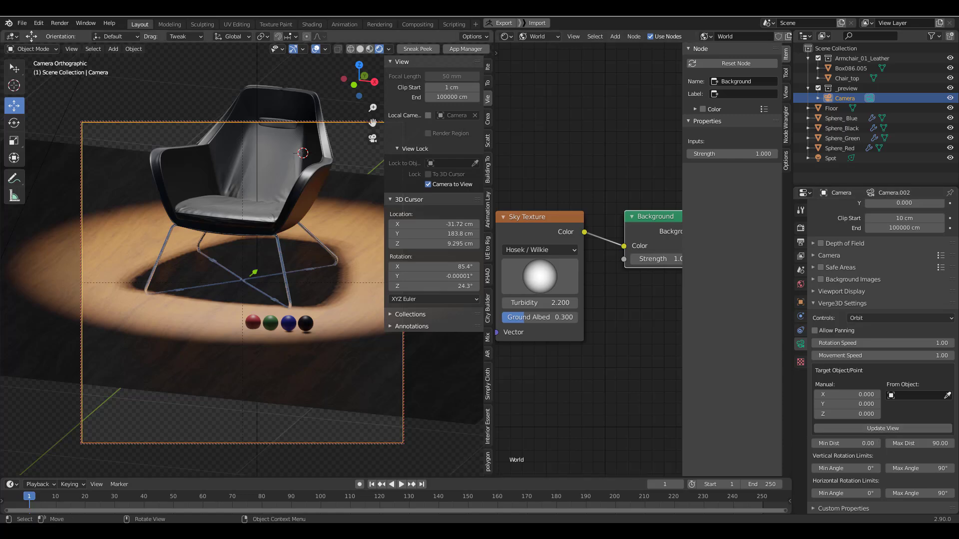
# Make Chair_top the orbit target, save with Ctrl+S, and launch Sneak Peek
pyautogui.moveTo(494, 300); pyautogui.dragTo(603, 300)
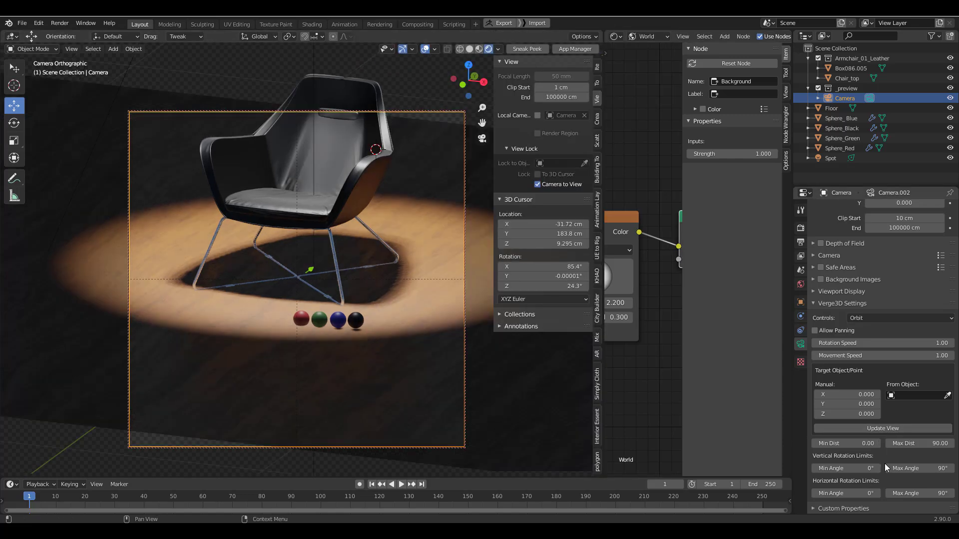
pyautogui.click(948, 396)
pyautogui.click(277, 177)
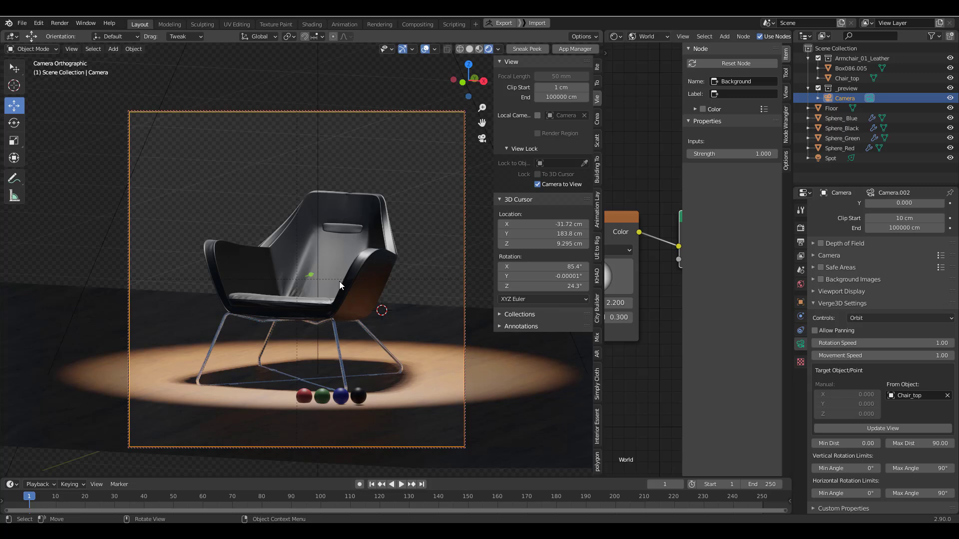
pyautogui.press('ctrl')
pyautogui.hotkey('ctrl', 's')
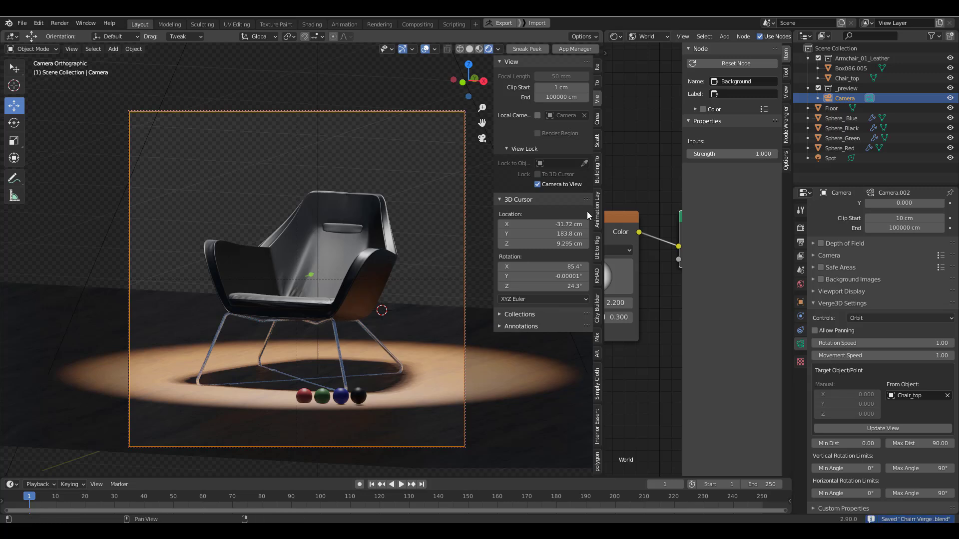
pyautogui.click(538, 49)
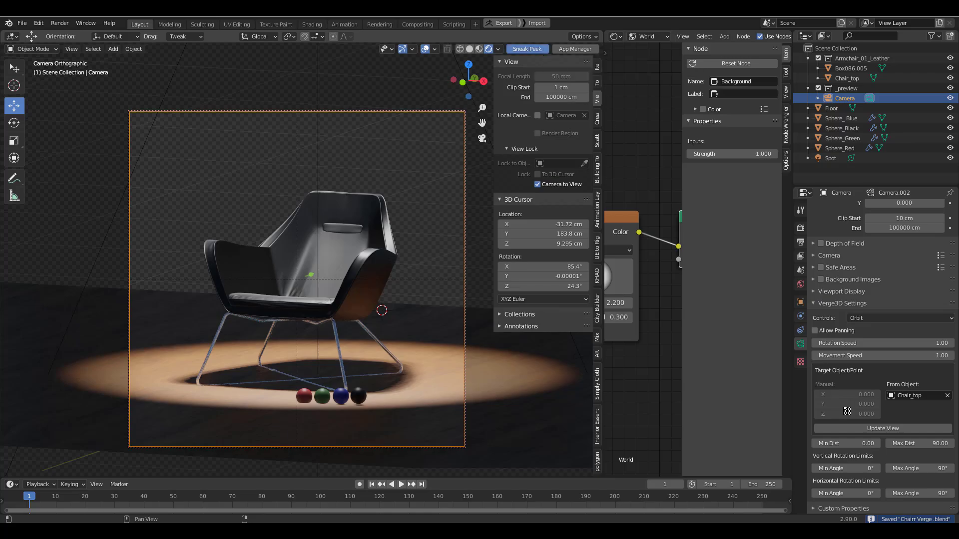
# Zoom and orbit the Sneak Peek chair preview between top and front views
pyautogui.scroll(-5, 352, 347)
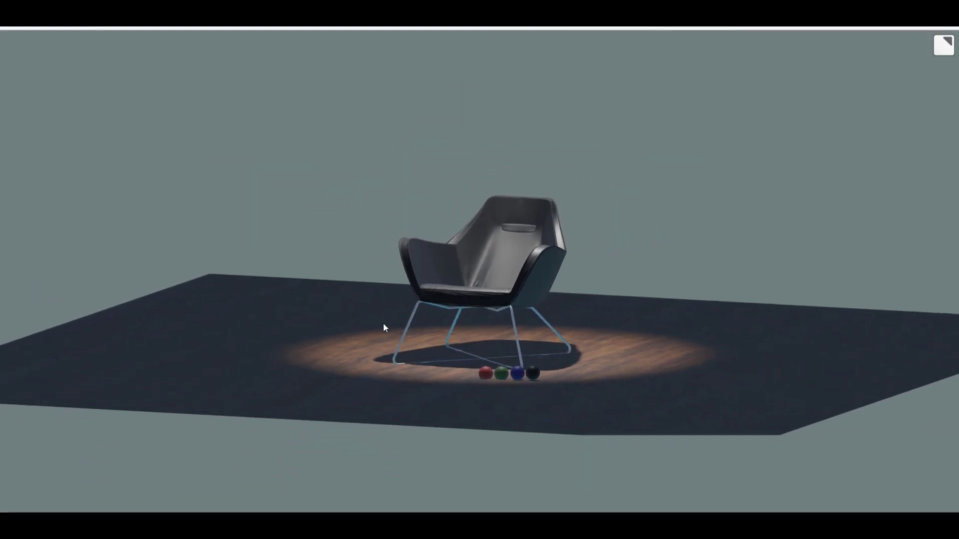
pyautogui.moveTo(446, 404); pyautogui.dragTo(334, 313)
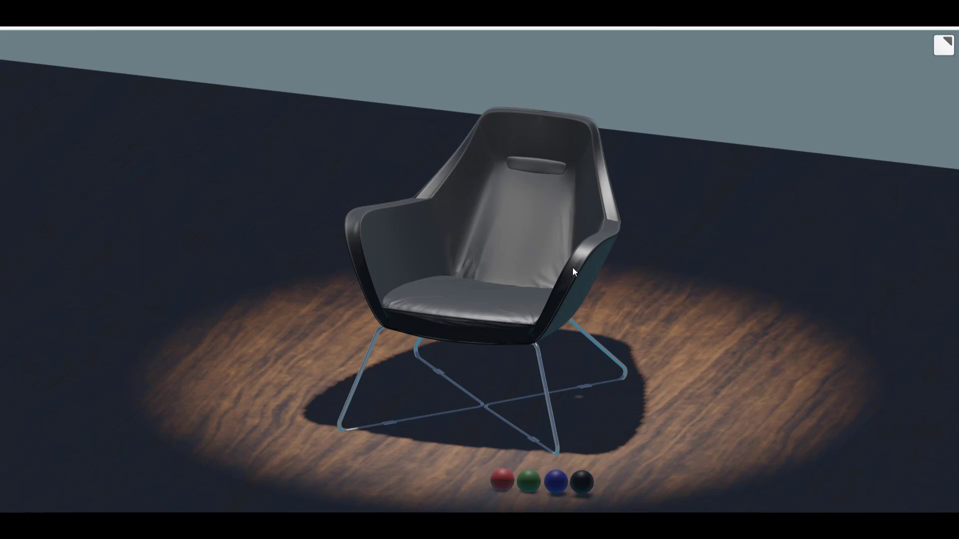
pyautogui.moveTo(552, 317); pyautogui.dragTo(652, 364)
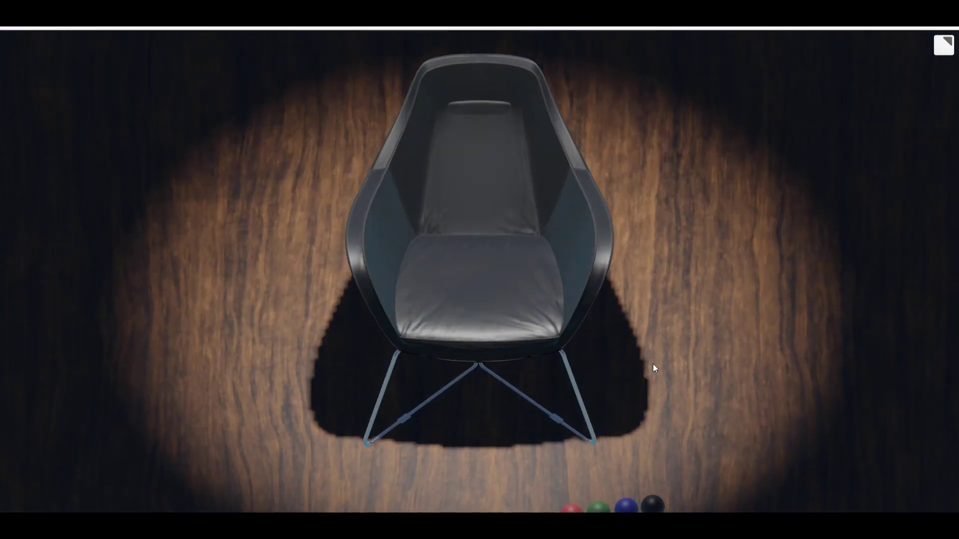
pyautogui.moveTo(508, 285); pyautogui.dragTo(460, 229)
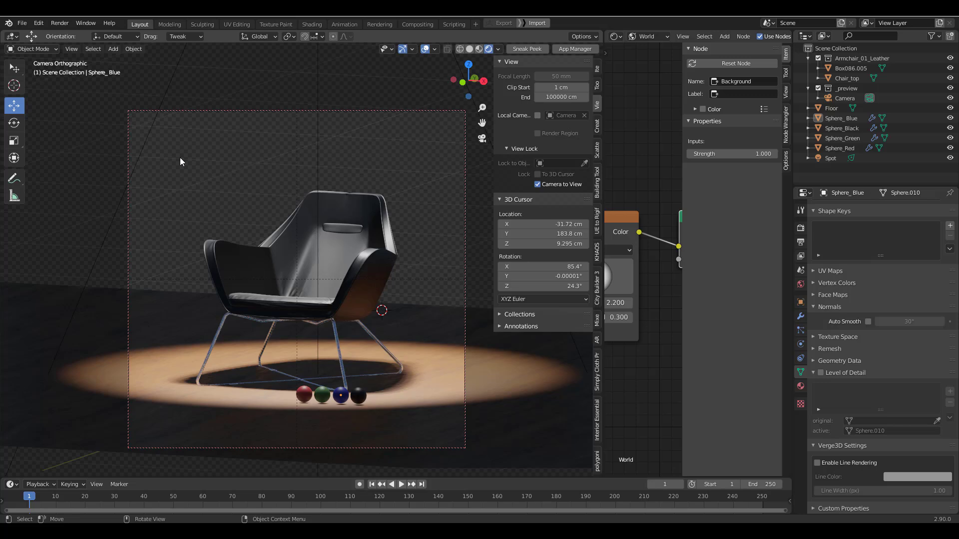
# Review the scene's render and Verge3D export settings and the blue sphere's object settings
pyautogui.click(22, 24)
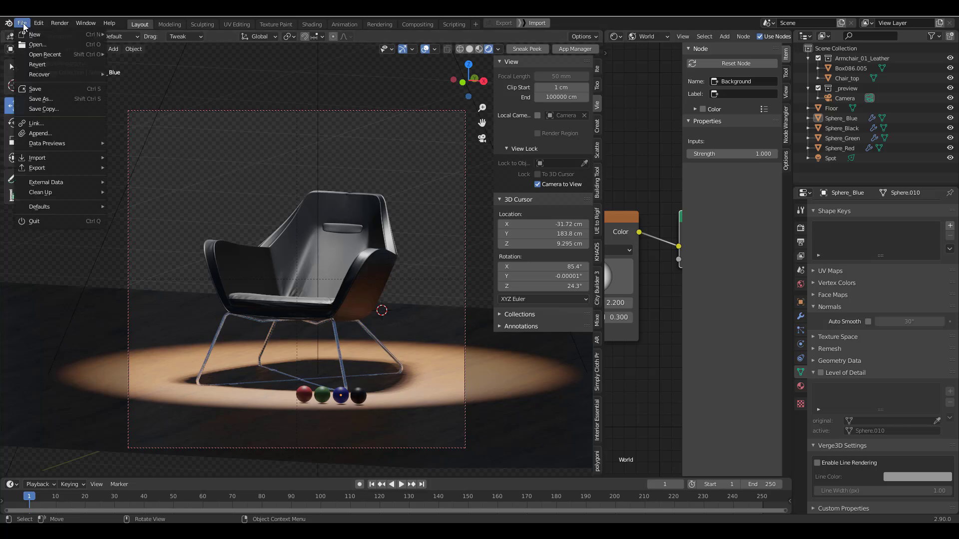
pyautogui.moveTo(64, 170)
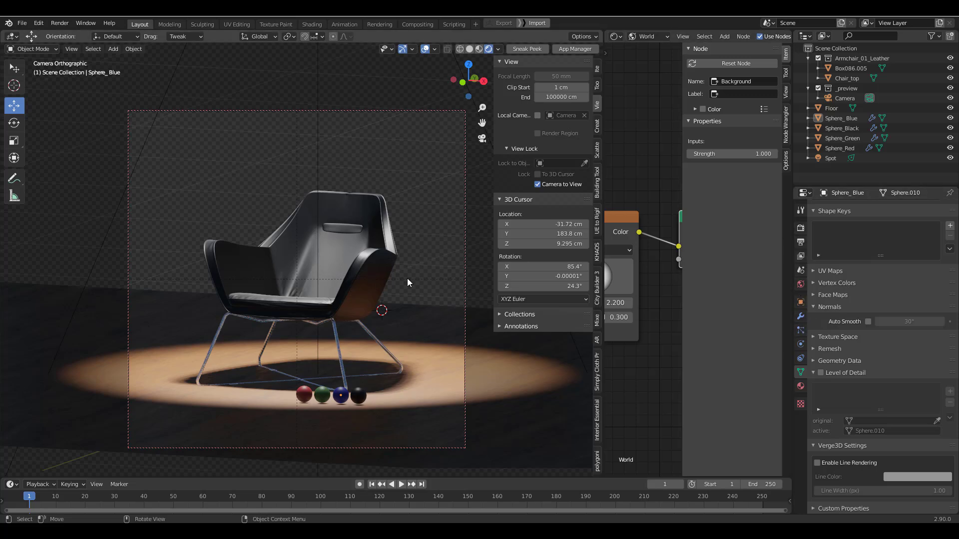
pyautogui.click(800, 228)
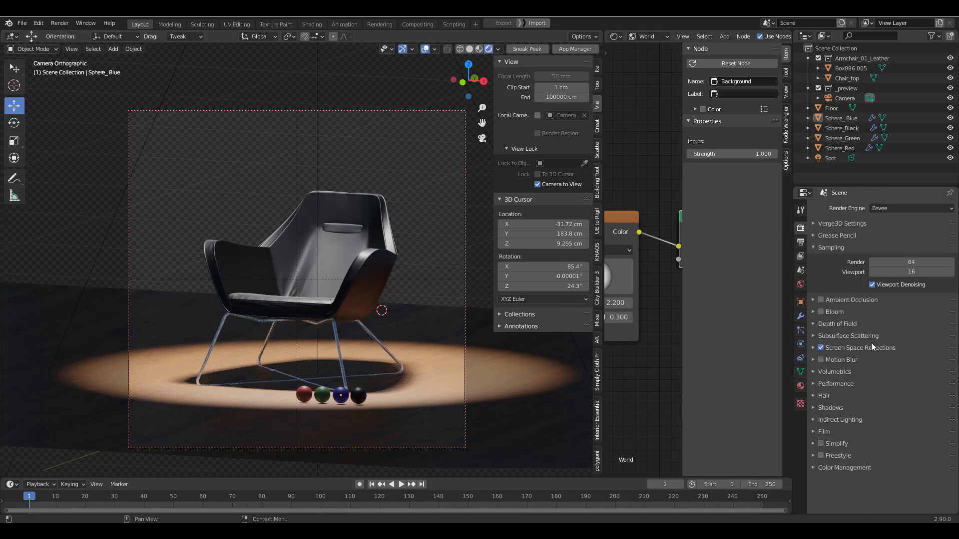
pyautogui.click(839, 223)
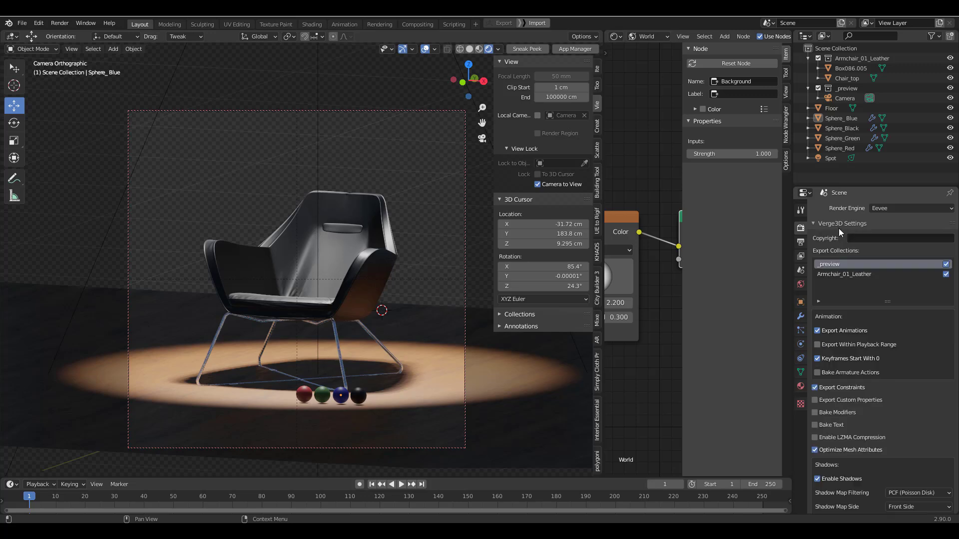
pyautogui.scroll(-1, 852, 309)
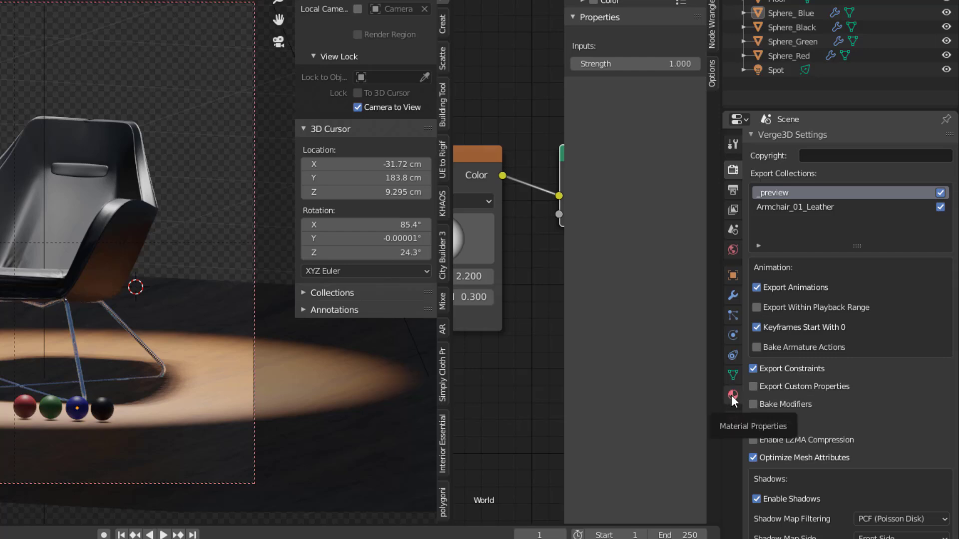
pyautogui.click(733, 275)
pyautogui.scroll(-3, 825, 435)
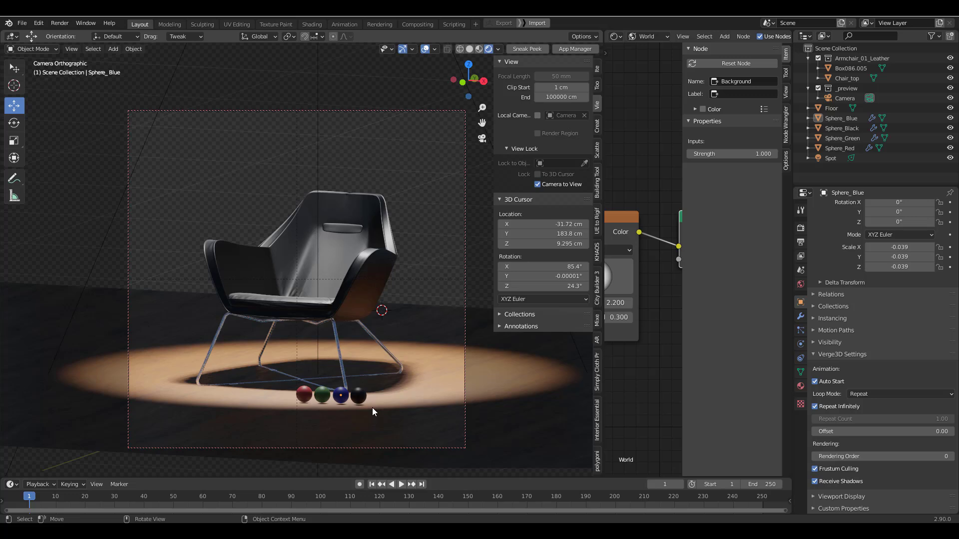
# Save As over Verge3D_Test.blend
pyautogui.hotkey('ctrl', 'shift', 's')
pyautogui.click(243, 123)
pyautogui.click(628, 473)
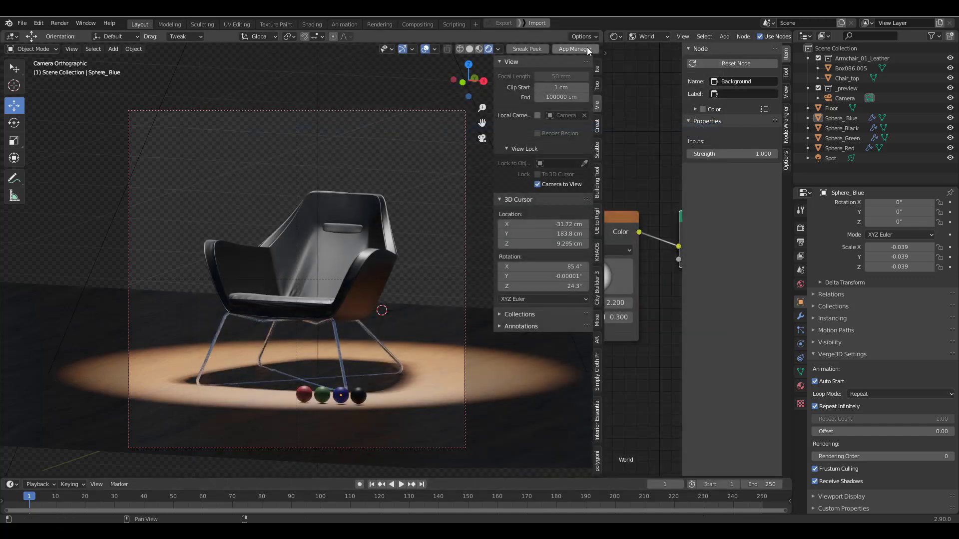
# From App Manager, preview and orbit the chair app, then open Verge3D Test's Puzzles
pyautogui.click(574, 49)
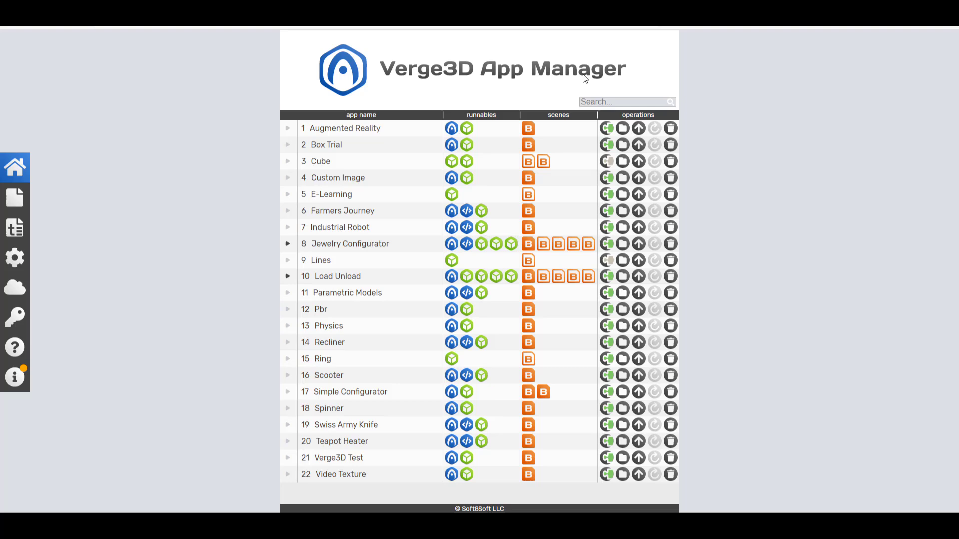
pyautogui.click(451, 459)
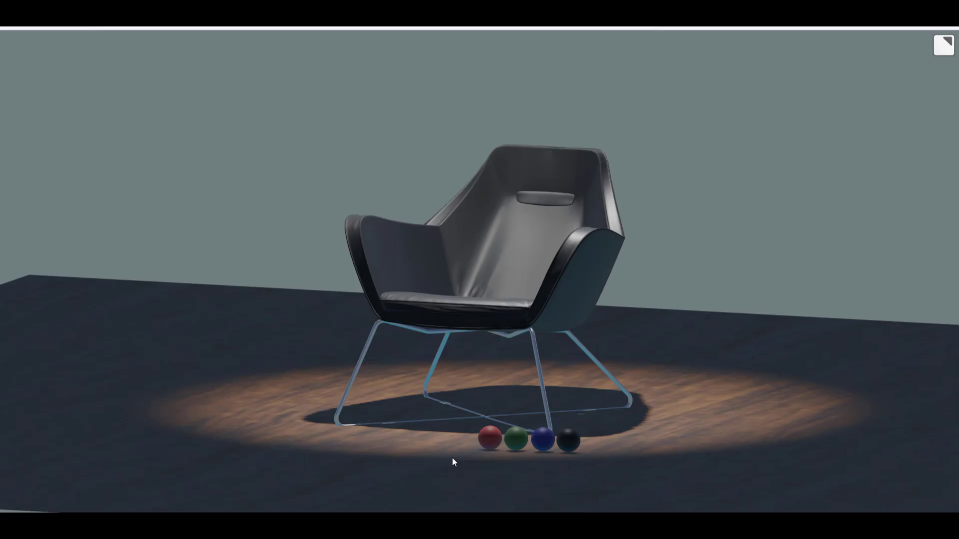
pyautogui.moveTo(452, 459); pyautogui.dragTo(667, 341)
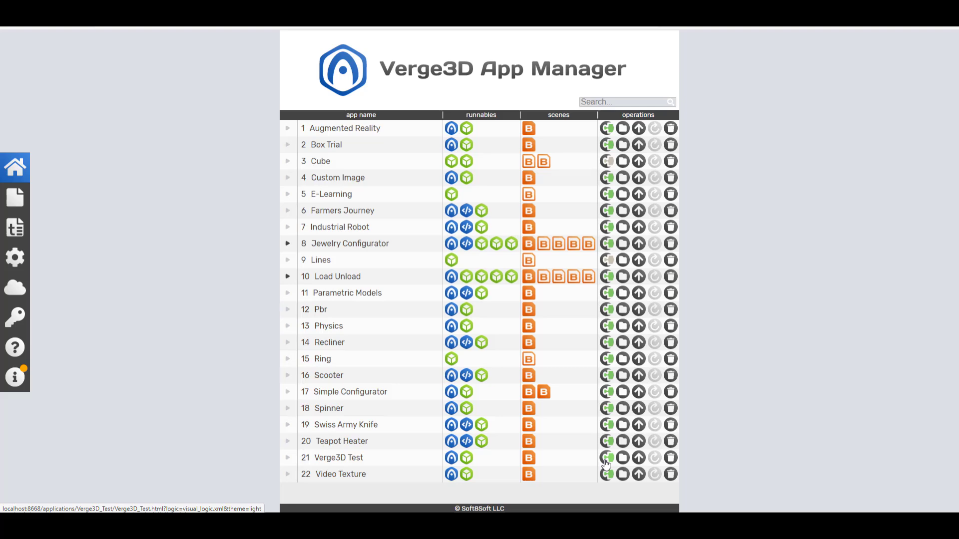
pyautogui.click(607, 462)
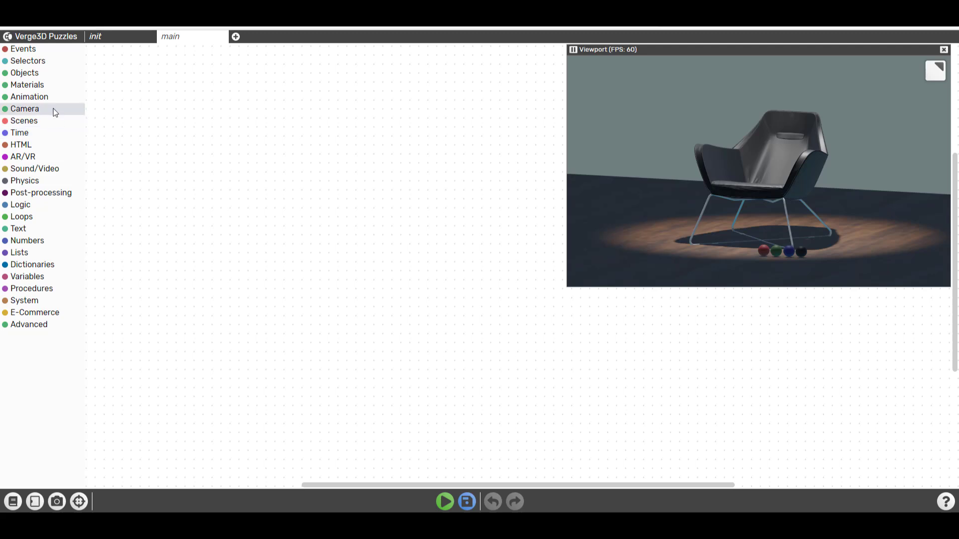
# Place a 'when clicked' event with an object selector set to Sphere_Blue
pyautogui.click(16, 52)
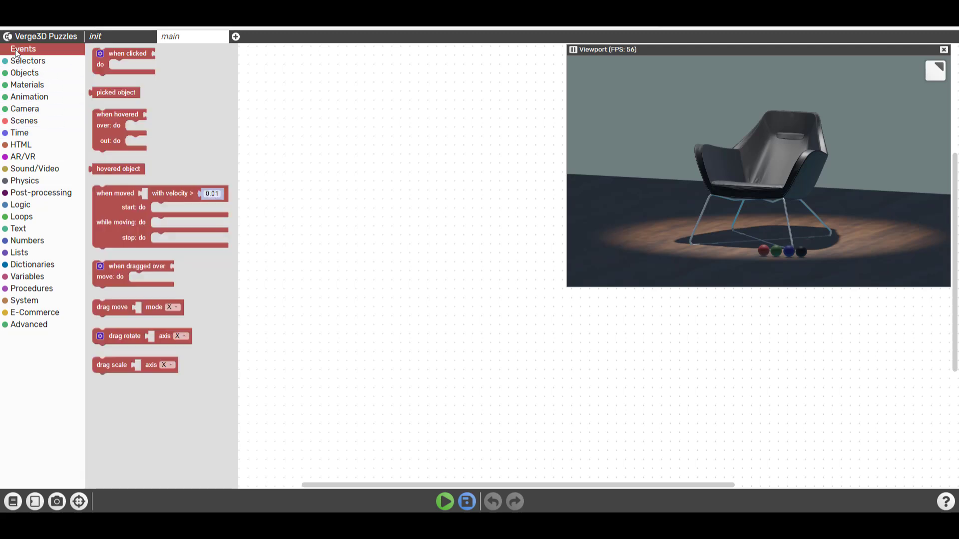
pyautogui.click(99, 60)
pyautogui.moveTo(105, 59); pyautogui.dragTo(220, 112)
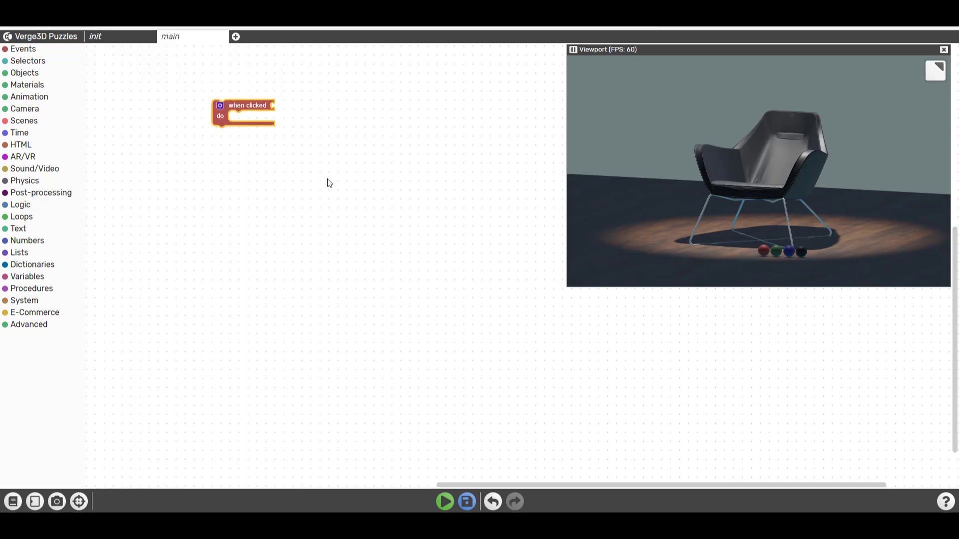
pyautogui.scroll(3, 766, 250)
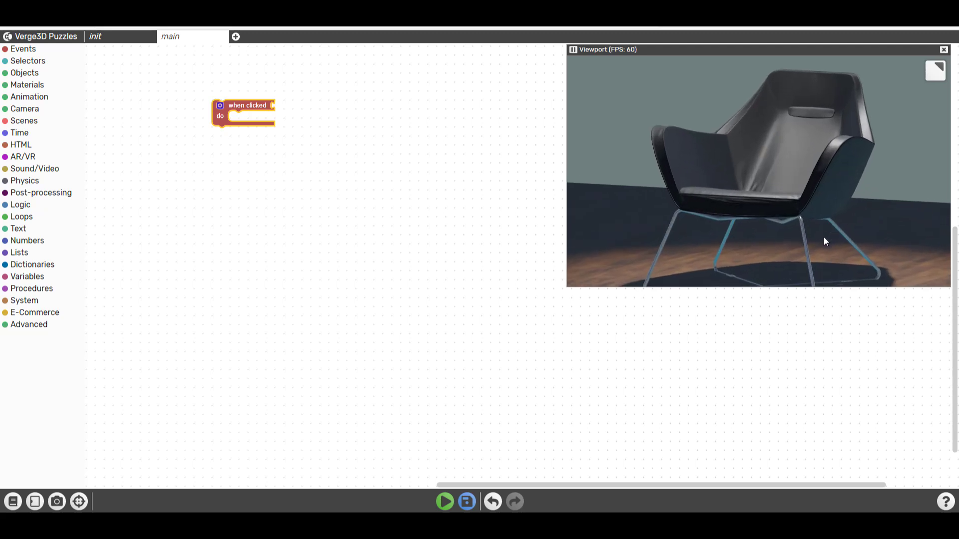
pyautogui.scroll(-3, 768, 276)
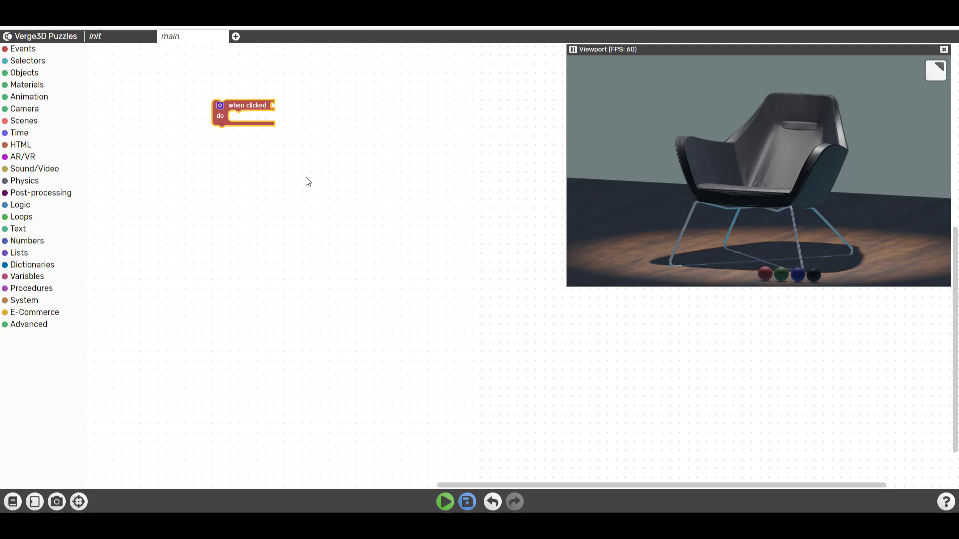
pyautogui.moveTo(222, 109); pyautogui.dragTo(195, 120)
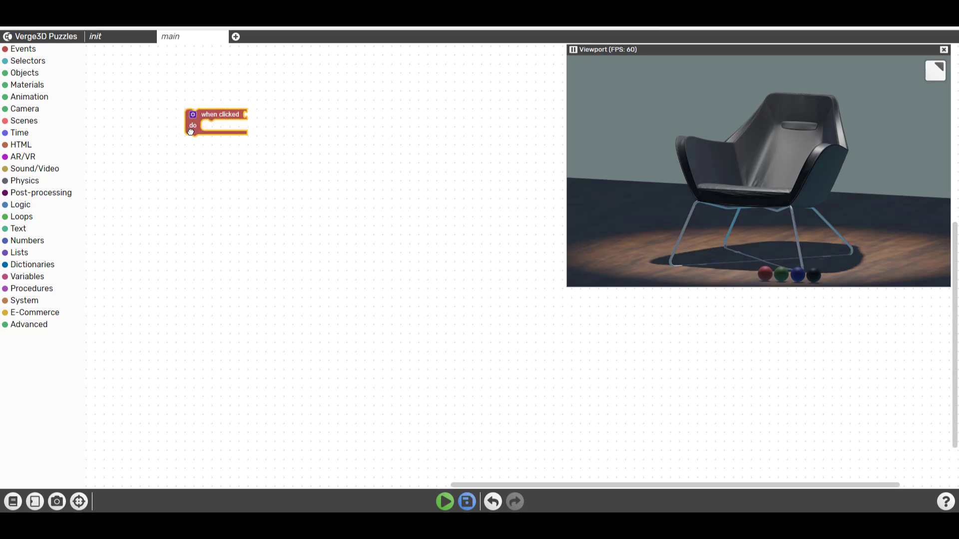
pyautogui.click(18, 62)
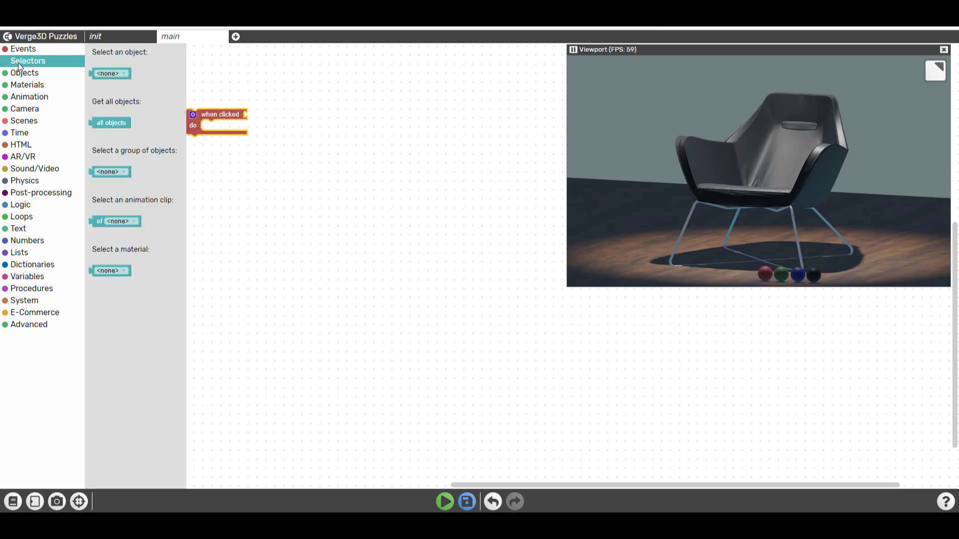
pyautogui.moveTo(103, 71); pyautogui.dragTo(253, 112)
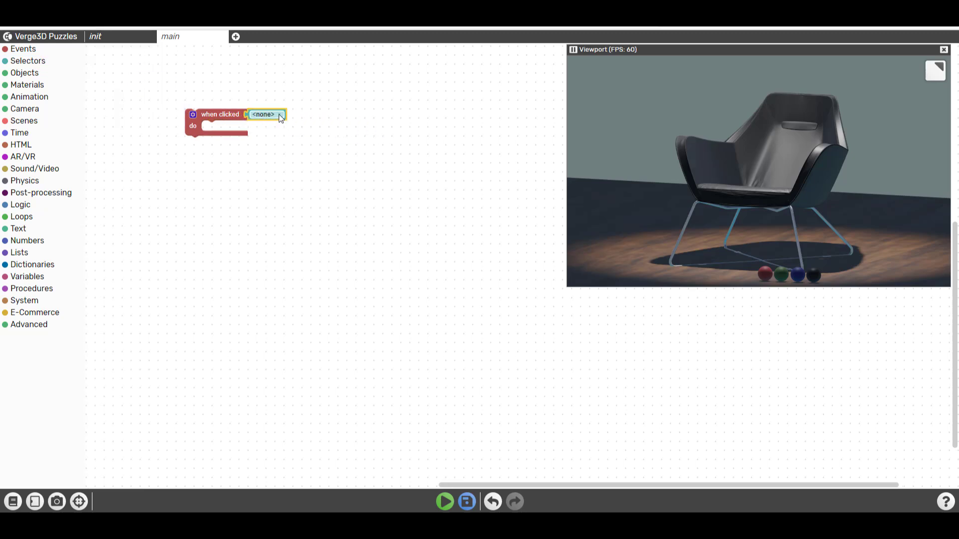
pyautogui.click(278, 115)
pyautogui.click(269, 196)
# Nest an assign material block inside it, choosing the Blue material
pyautogui.click(16, 87)
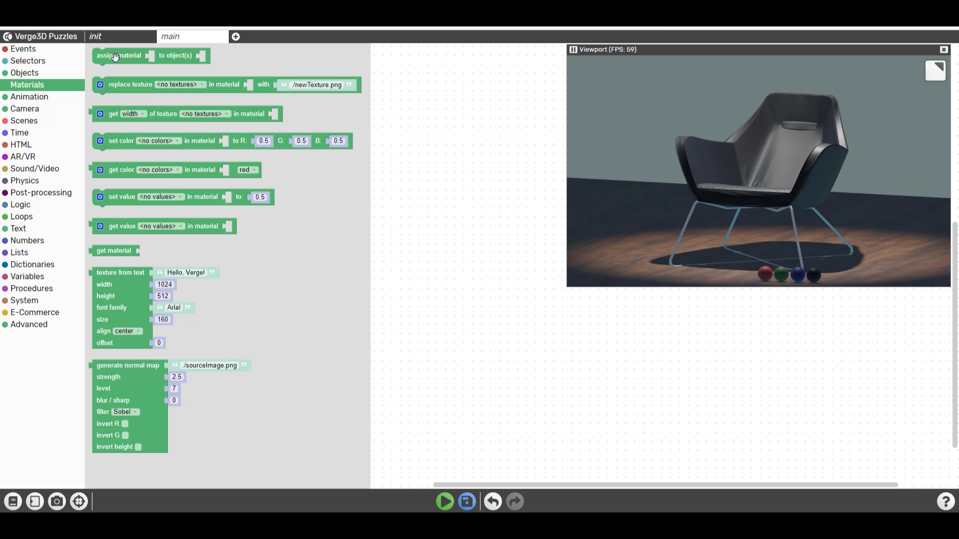
pyautogui.moveTo(202, 56); pyautogui.dragTo(477, 179)
pyautogui.moveTo(396, 178); pyautogui.dragTo(235, 128)
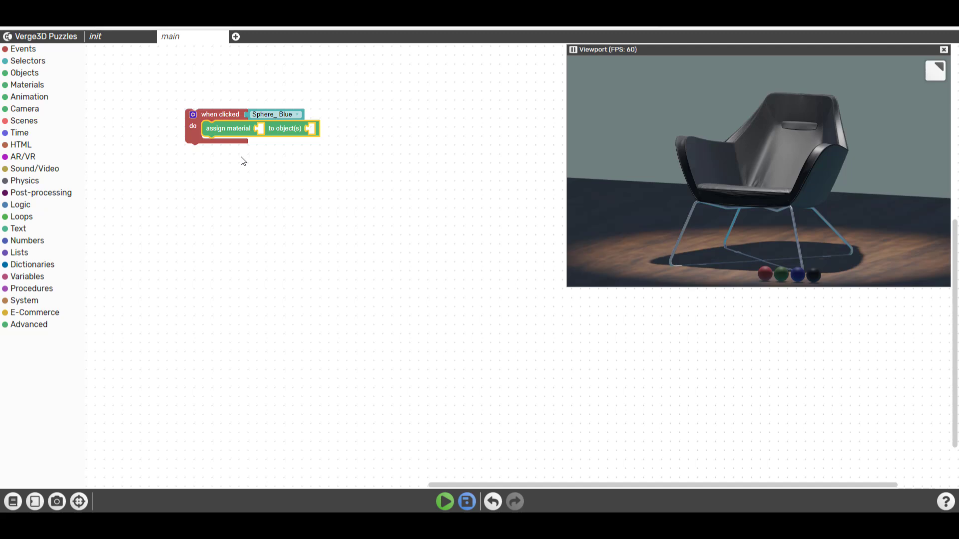
pyautogui.click(15, 61)
pyautogui.click(32, 90)
pyautogui.moveTo(120, 60); pyautogui.dragTo(273, 174)
pyautogui.click(280, 158)
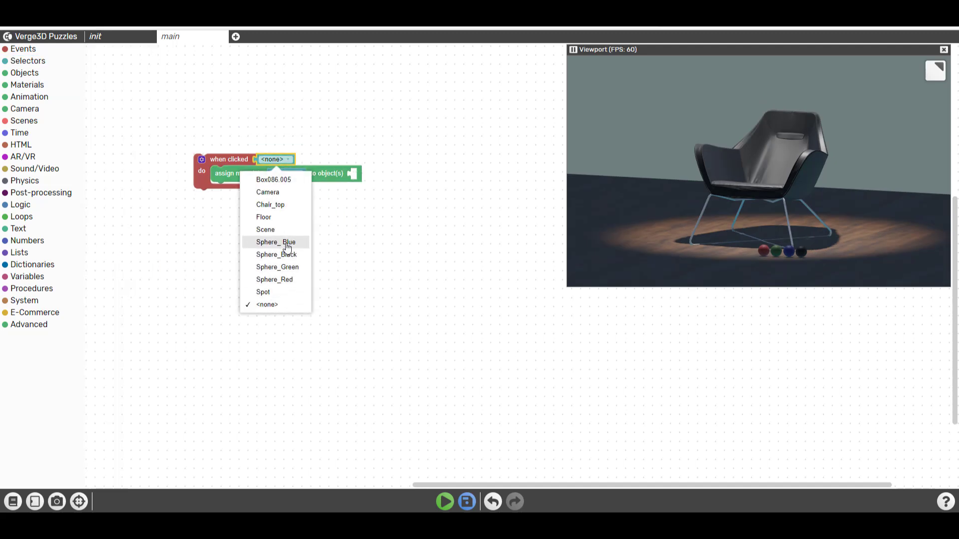
pyautogui.click(288, 242)
pyautogui.click(287, 173)
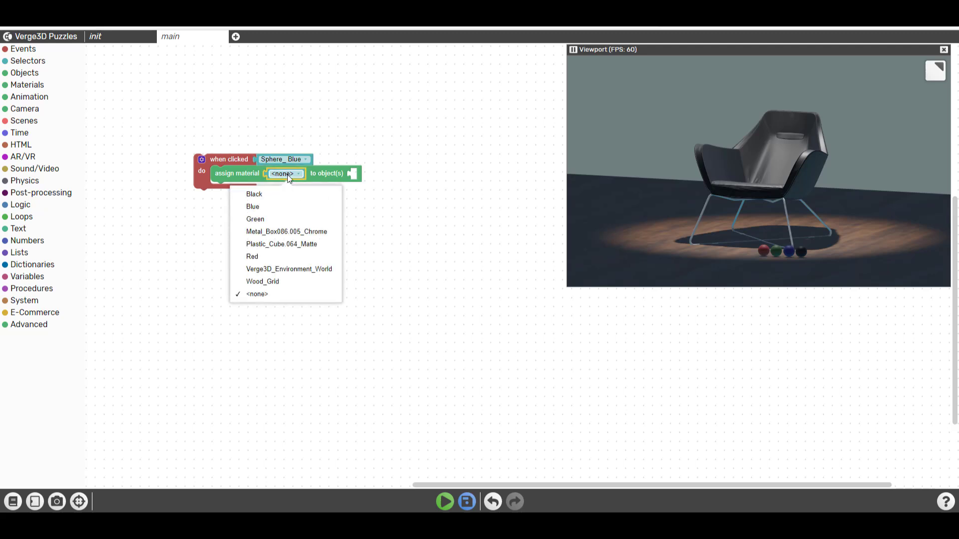
pyautogui.click(261, 207)
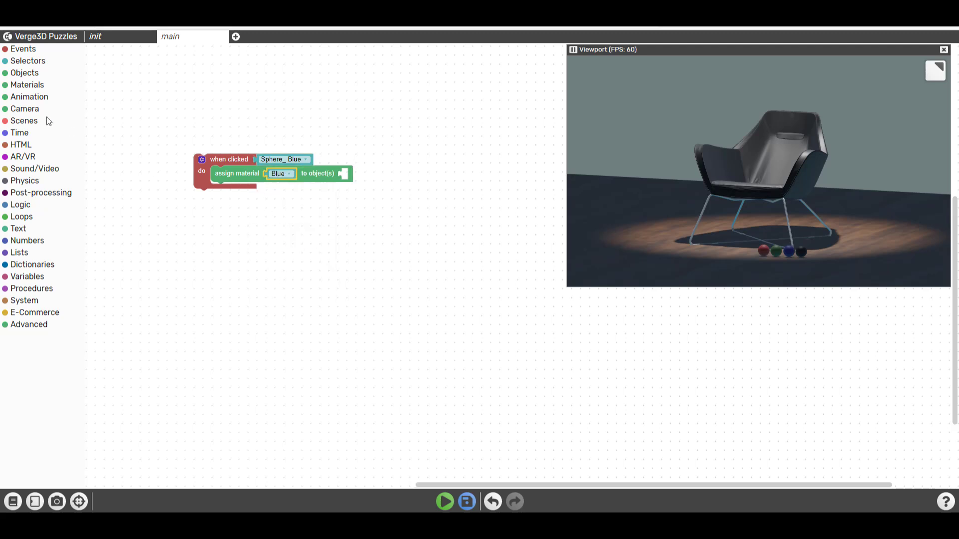
# Target Chair_top with an object selector and save the puzzles
pyautogui.click(31, 61)
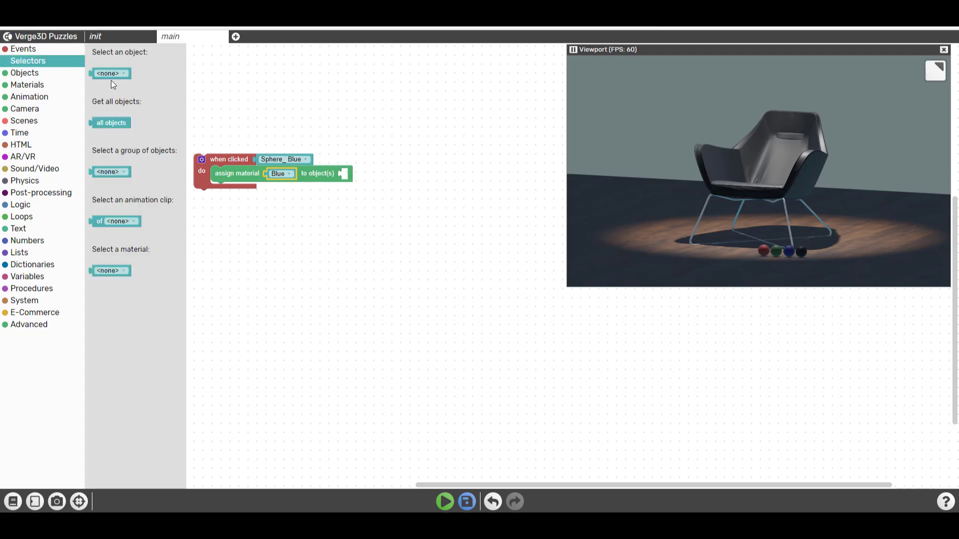
pyautogui.moveTo(107, 74); pyautogui.dragTo(366, 176)
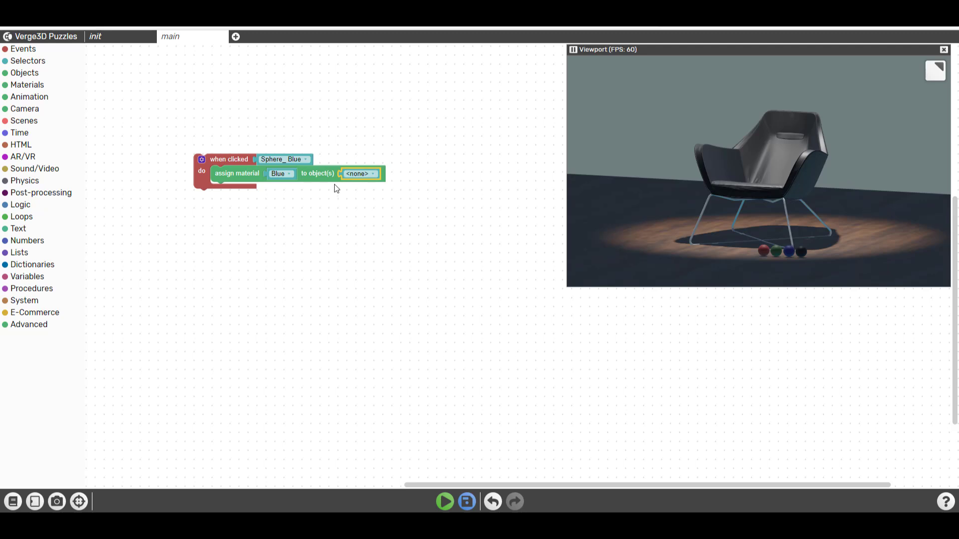
pyautogui.click(359, 174)
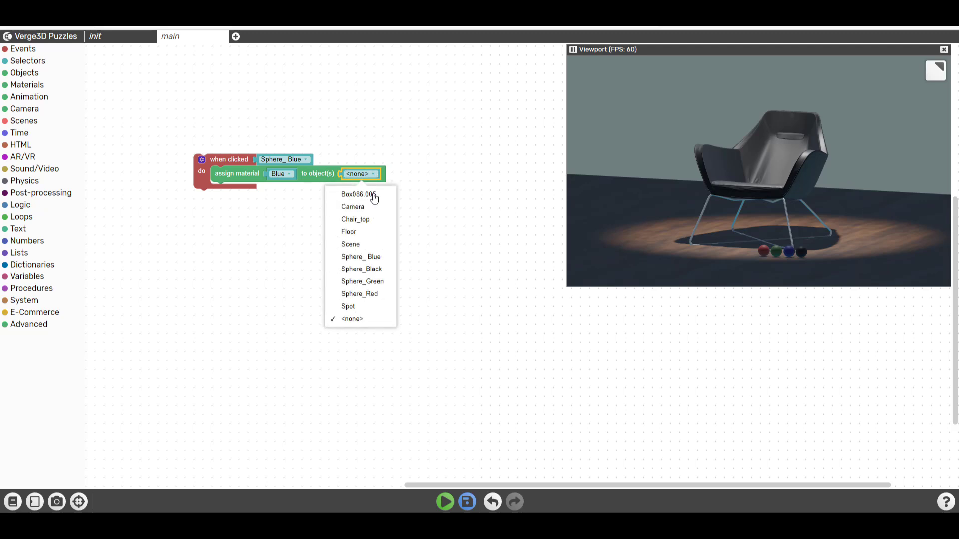
pyautogui.click(359, 220)
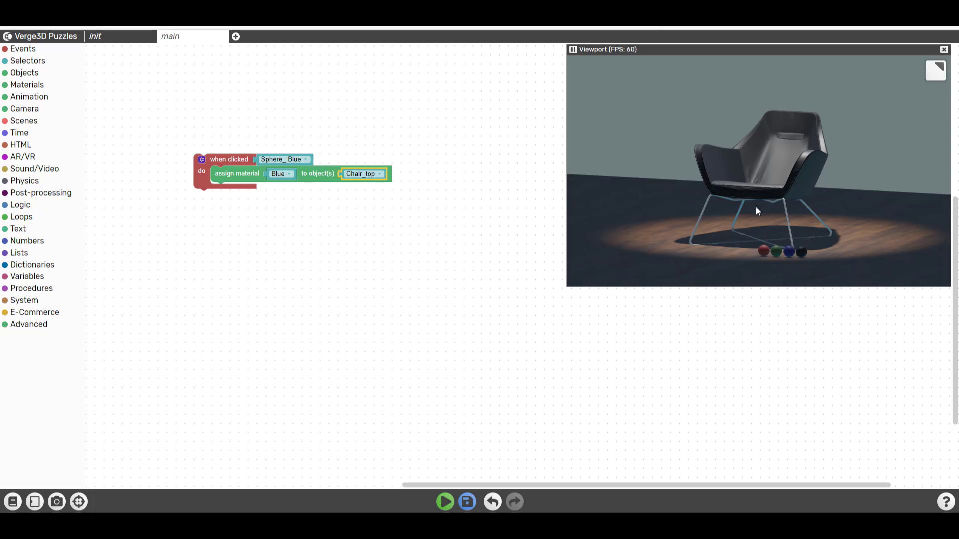
pyautogui.click(466, 504)
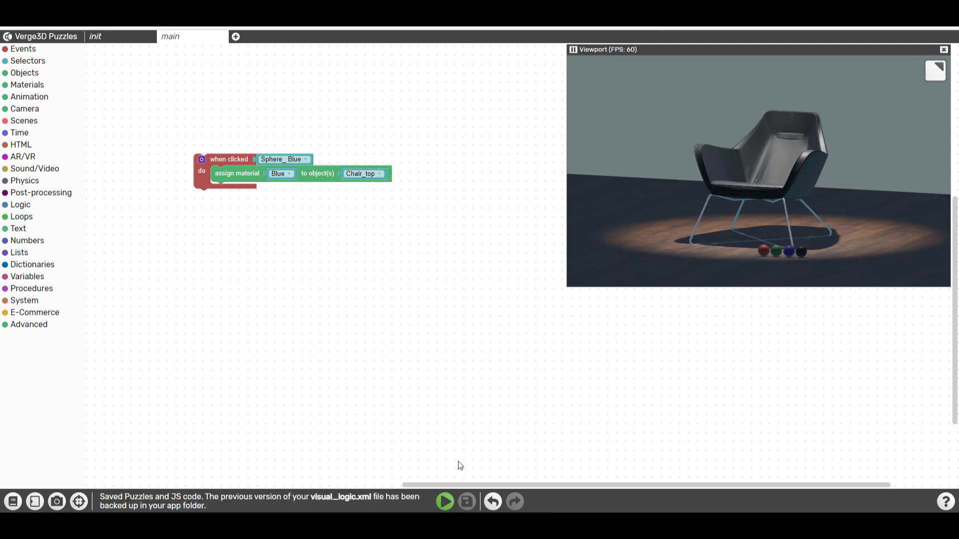
# Run the puzzles, click the blue sphere, and orbit the now-blue chair
pyautogui.click(445, 502)
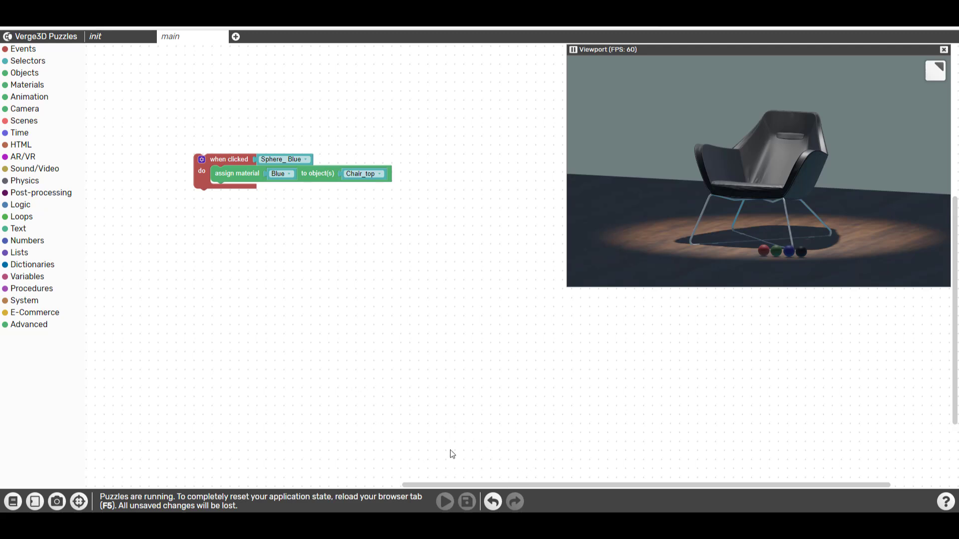
pyautogui.click(789, 253)
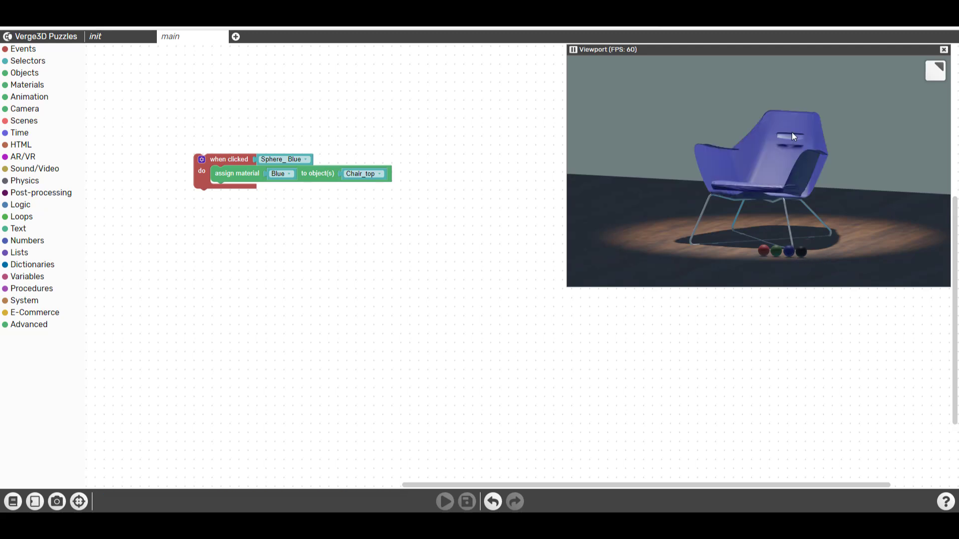
pyautogui.moveTo(747, 151); pyautogui.dragTo(778, 193)
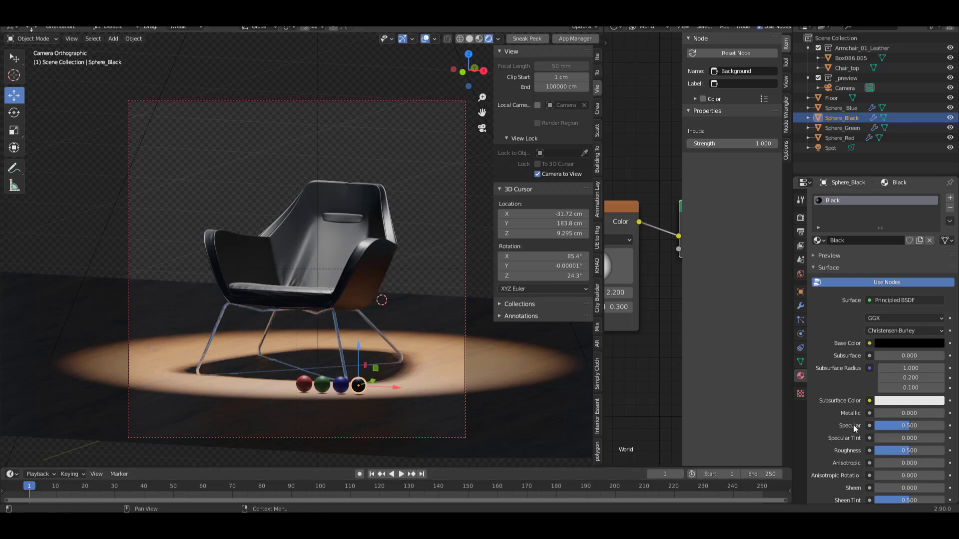
# Set Sphere_Black's Verge3D Render Side to Double-sided
pyautogui.scroll(-6, 852, 425)
pyautogui.scroll(-12, 850, 407)
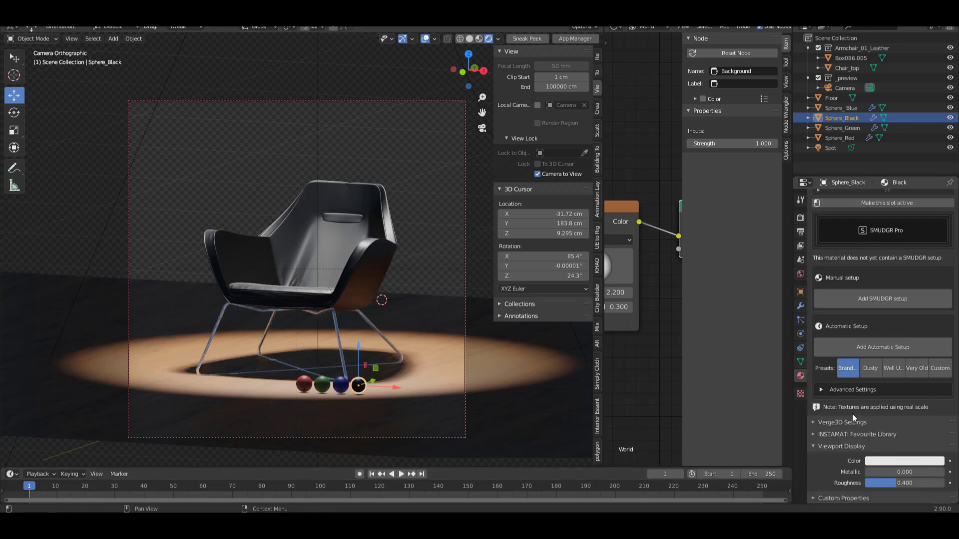
pyautogui.click(822, 422)
pyautogui.click(901, 438)
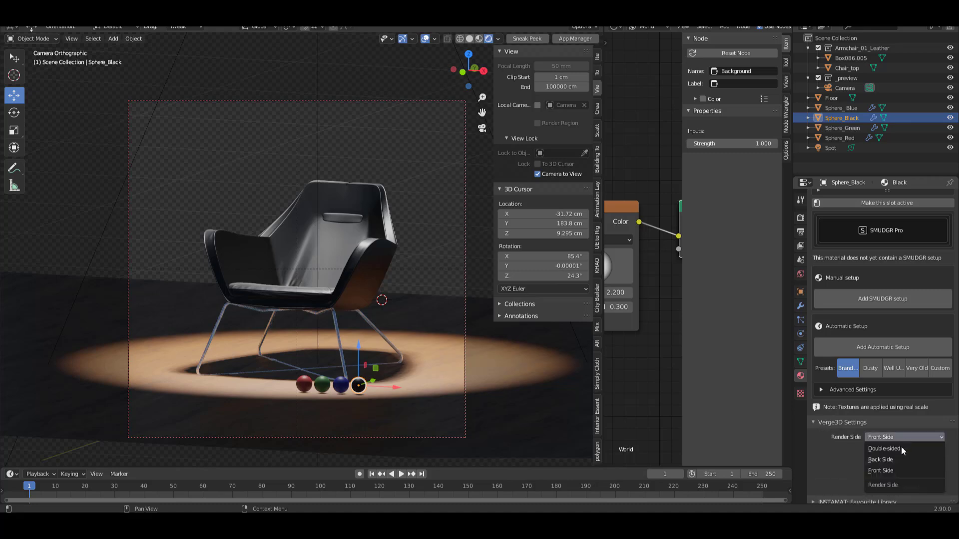
pyautogui.click(891, 448)
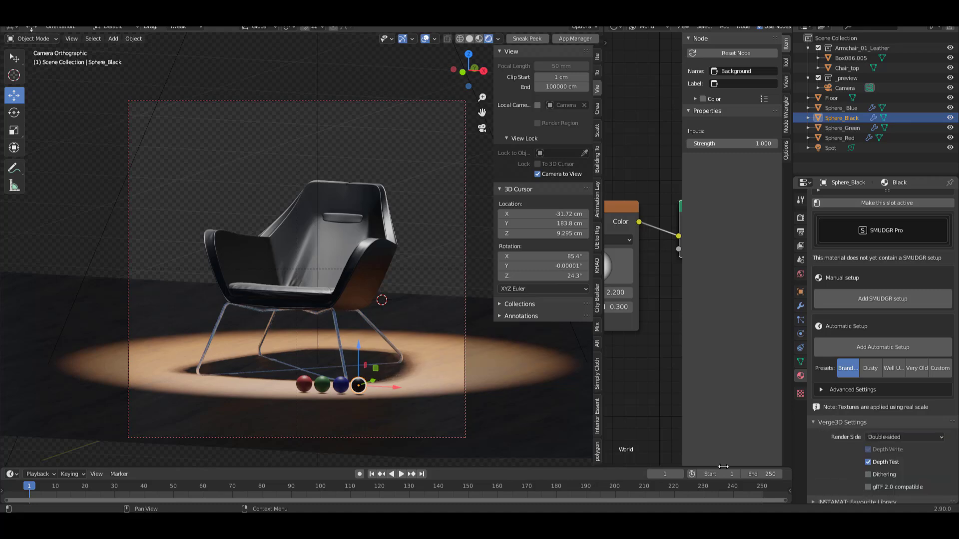
# Set the green and red spheres' Render Side to Double-sided too
pyautogui.click(339, 386)
pyautogui.click(322, 384)
pyautogui.click(903, 436)
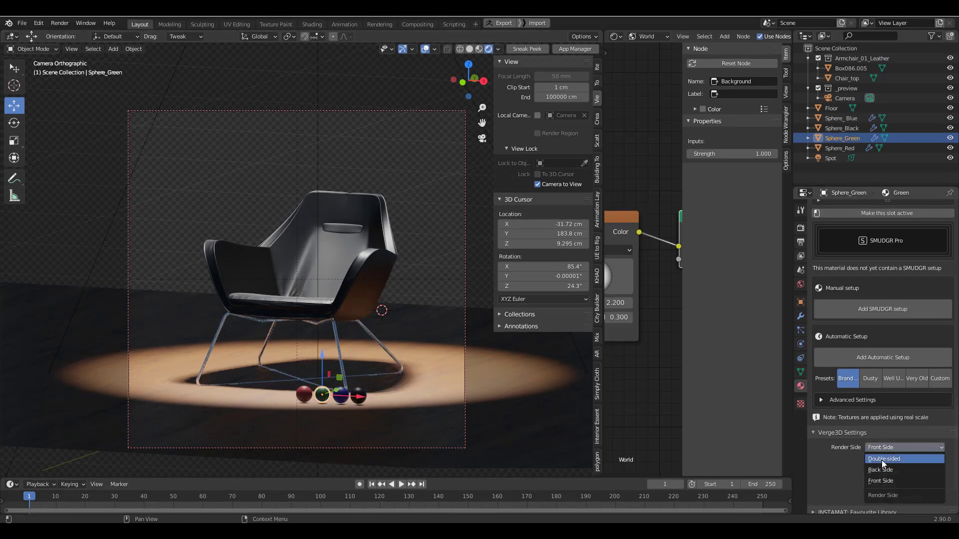
pyautogui.click(883, 458)
pyautogui.click(303, 394)
pyautogui.click(904, 447)
pyautogui.click(884, 458)
# Re-export the scene via File > Export > Verge3D
pyautogui.click(22, 23)
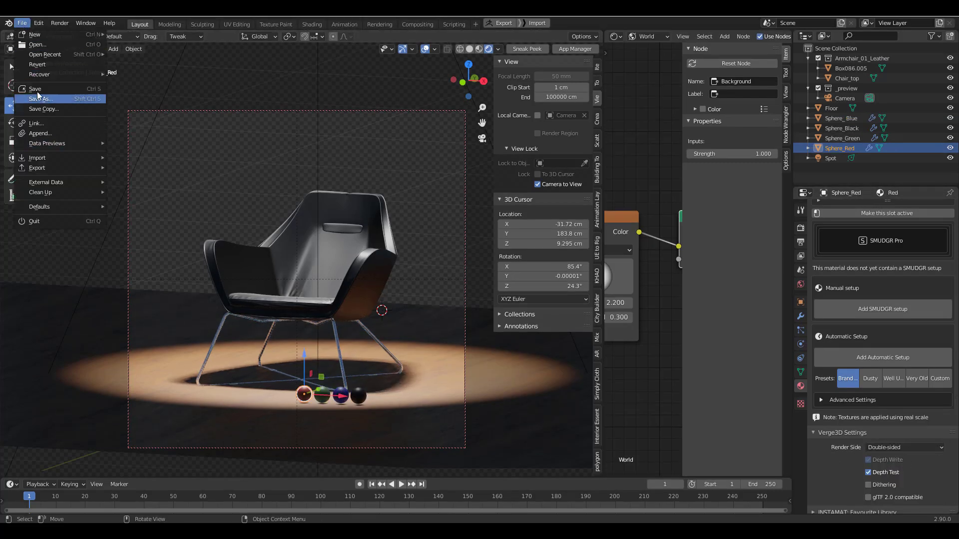
pyautogui.click(22, 23)
pyautogui.moveTo(77, 167)
pyautogui.click(180, 278)
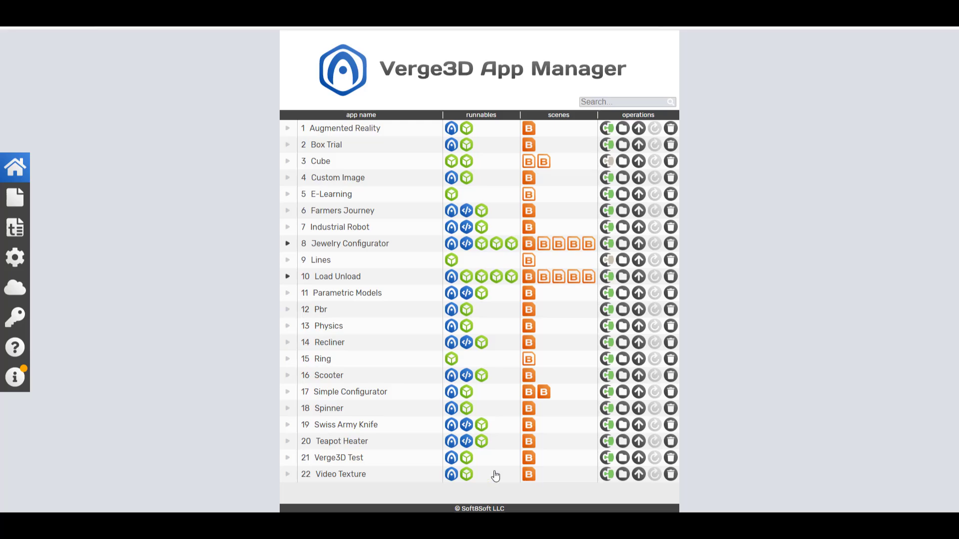
# Open Verge3D Test's Puzzles, click the blue sphere to recolour the chair, and move the puzzle up-left
pyautogui.click(609, 458)
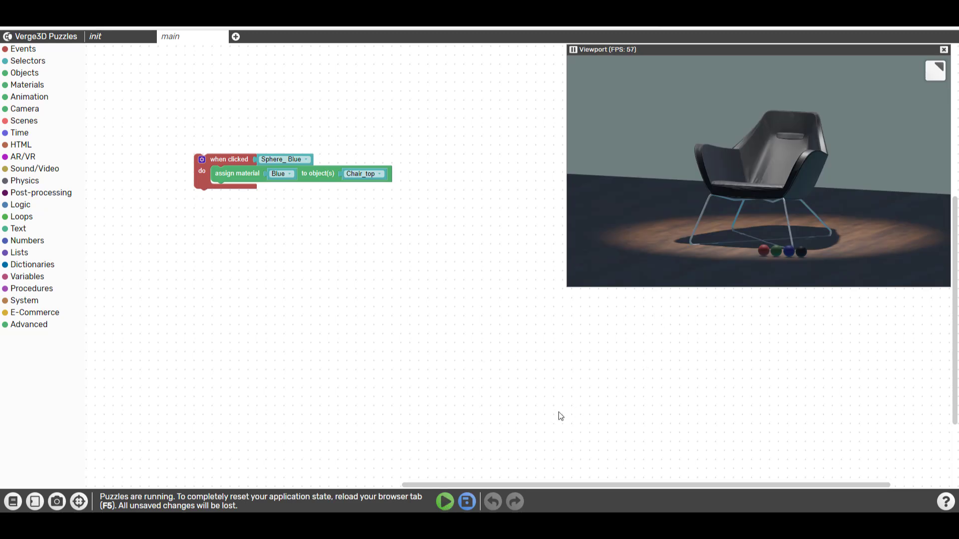
pyautogui.click(788, 251)
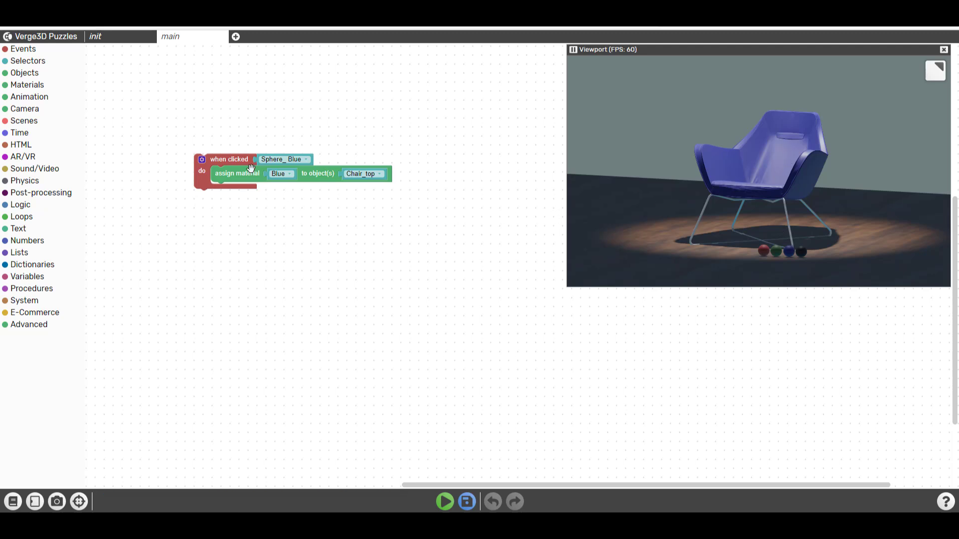
pyautogui.moveTo(251, 167); pyautogui.dragTo(227, 146)
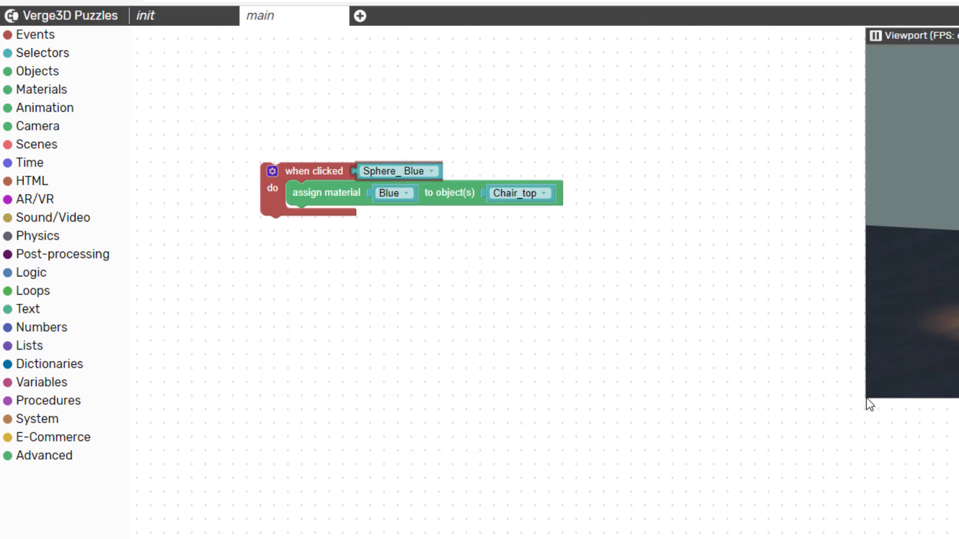
# Duplicate the click rule and set the copy to Sphere_Black assigning Black
pyautogui.click(289, 177)
pyautogui.rightClick(288, 178)
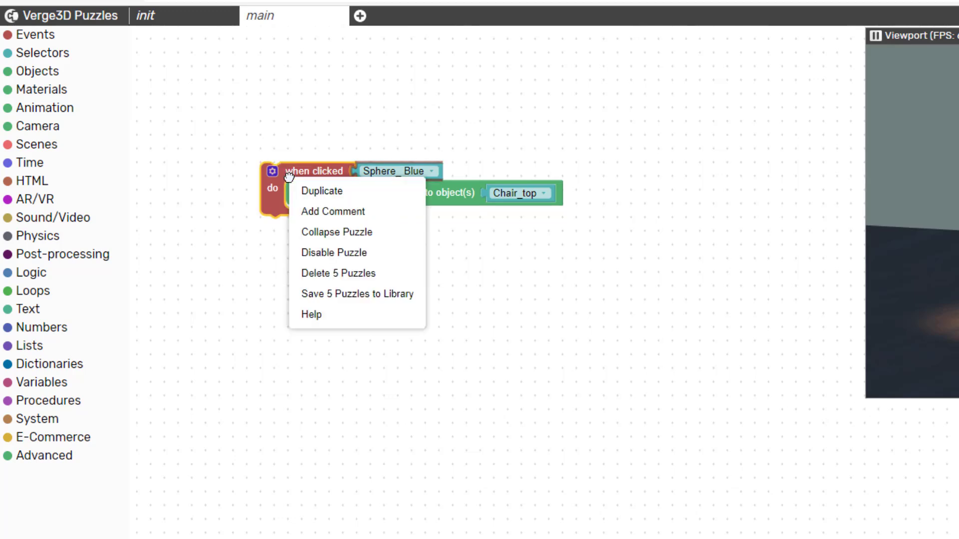
pyautogui.click(308, 191)
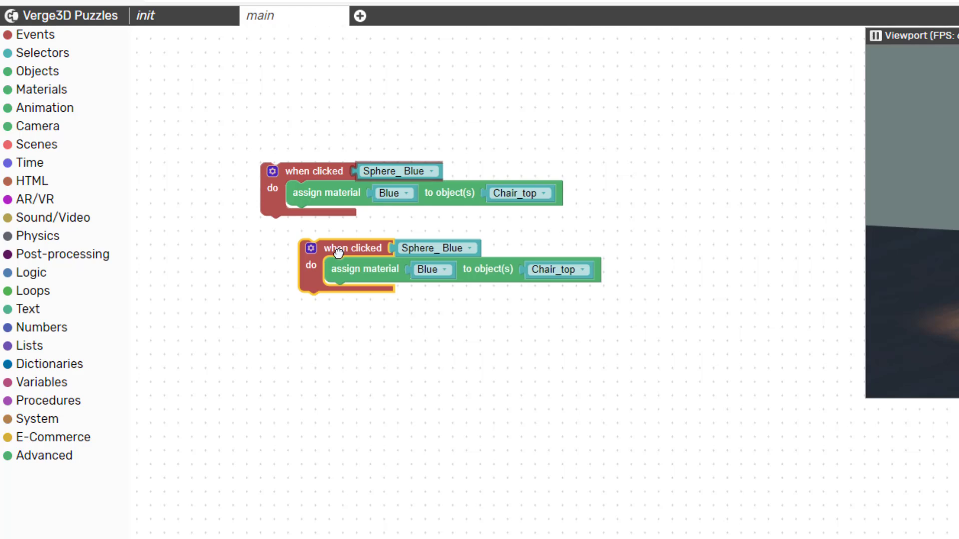
pyautogui.moveTo(341, 255); pyautogui.dragTo(302, 233)
pyautogui.click(431, 226)
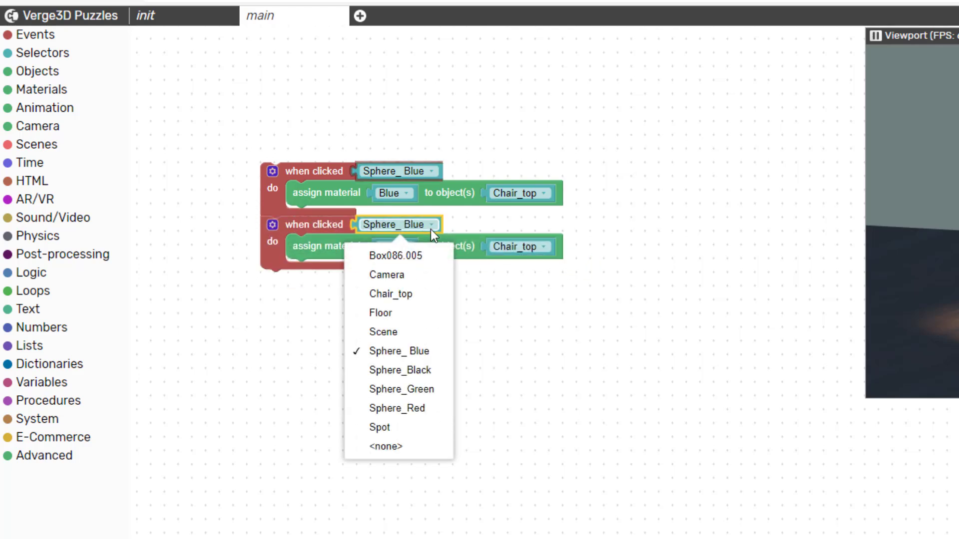
pyautogui.click(417, 370)
pyautogui.click(409, 246)
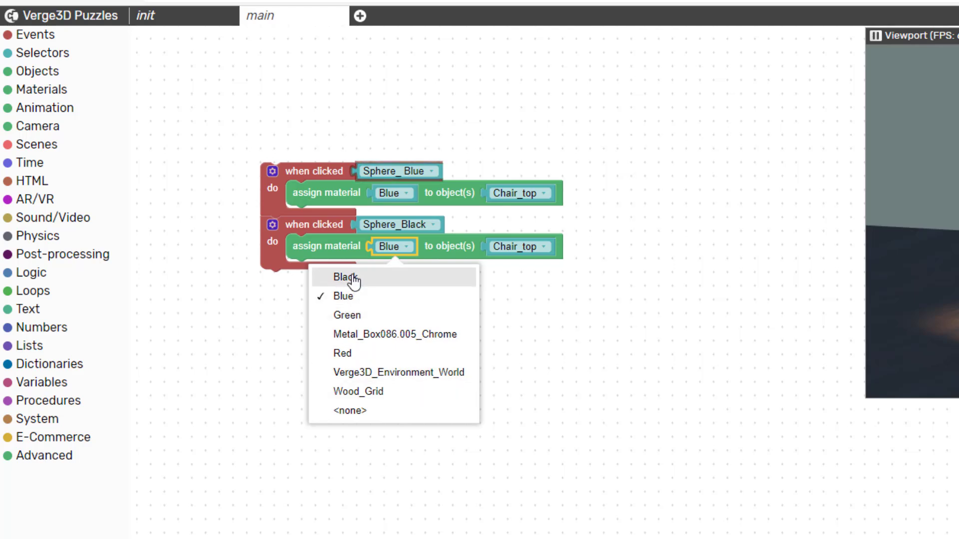
pyautogui.click(352, 277)
# Paste a third rule for Sphere_Green assigning Green
pyautogui.hotkey('ctrl', 'c')
pyautogui.hotkey('ctrl', 'v')
pyautogui.click(432, 276)
pyautogui.click(398, 441)
pyautogui.click(411, 299)
pyautogui.click(399, 340)
# Add a fourth rule for Sphere_Red assigning Red, then run the puzzles
pyautogui.hotkey('ctrl', 'c')
pyautogui.hotkey('ctrl', 'v')
pyautogui.moveTo(336, 364); pyautogui.dragTo(309, 342)
pyautogui.click(403, 332)
pyautogui.click(407, 514)
pyautogui.click(393, 353)
pyautogui.click(355, 458)
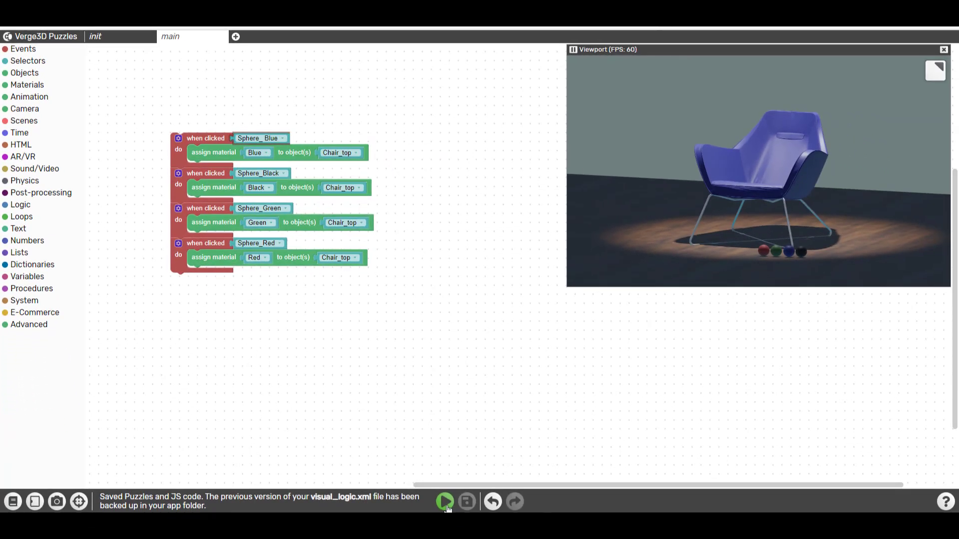
pyautogui.click(445, 503)
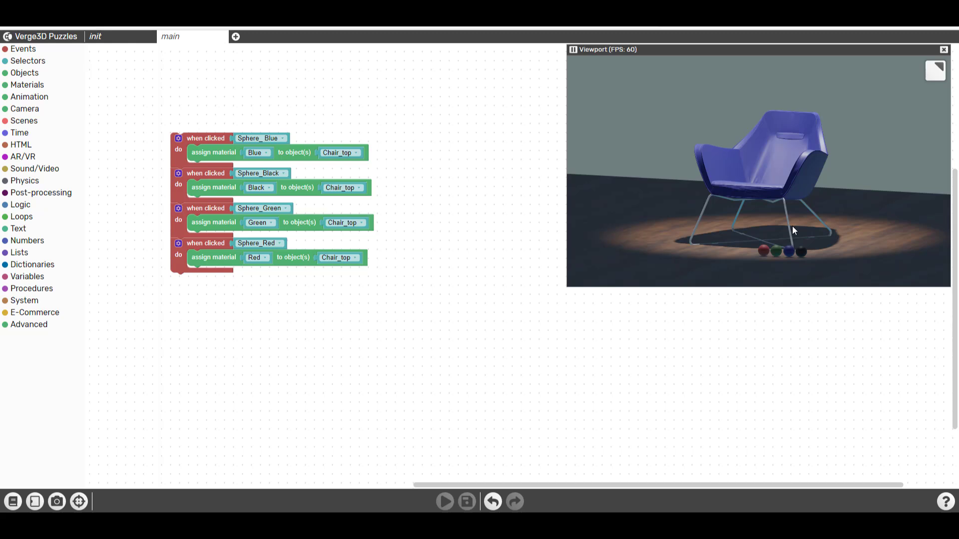
# Click the black, red, blue, black, blue and finally green spheres in the preview
pyautogui.scroll(3, 787, 244)
pyautogui.click(814, 275)
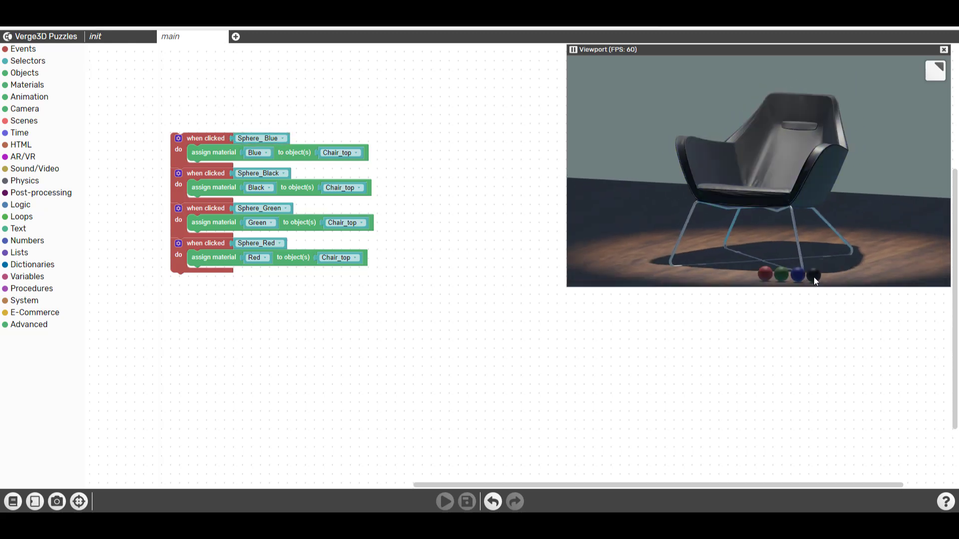
pyautogui.click(768, 275)
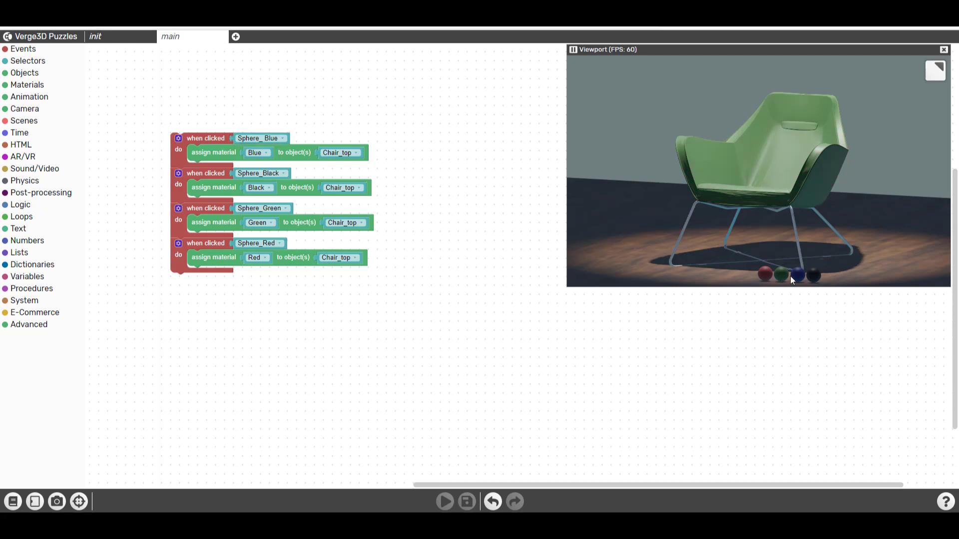
pyautogui.click(799, 276)
pyautogui.click(813, 275)
pyautogui.click(796, 274)
pyautogui.click(780, 276)
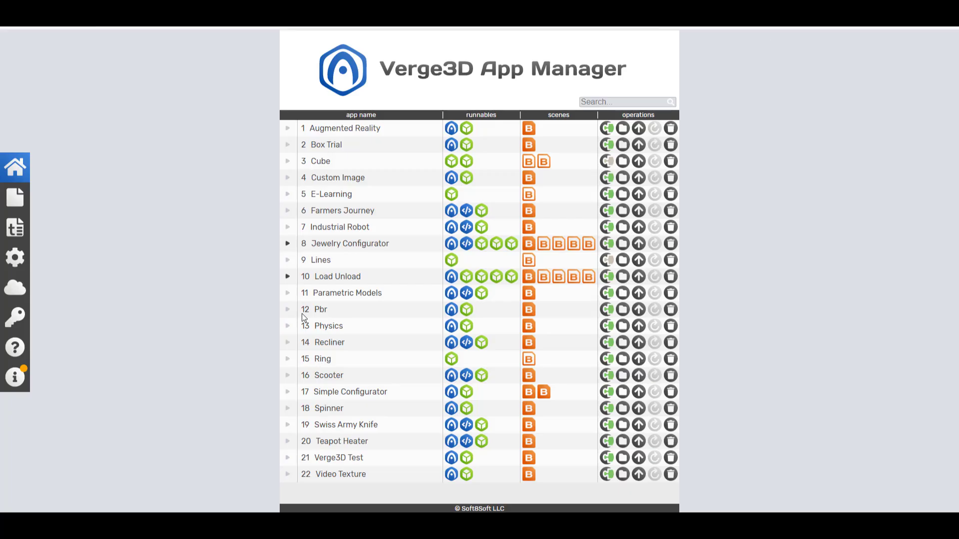
# Publish the Verge3D Test app to Verge3D Network and open its Direct Link in the browser
pyautogui.click(638, 459)
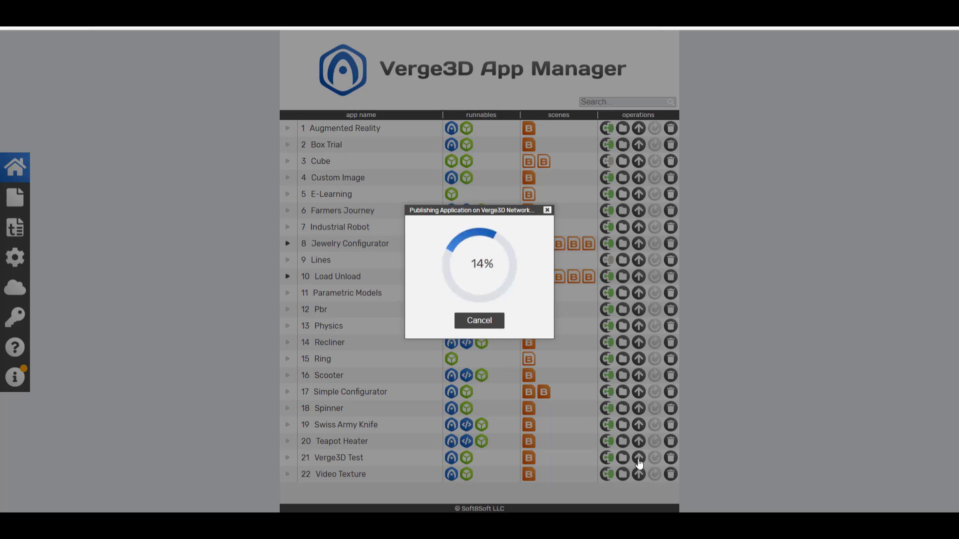
pyautogui.click(482, 270)
pyautogui.click(479, 329)
pyautogui.click(483, 270)
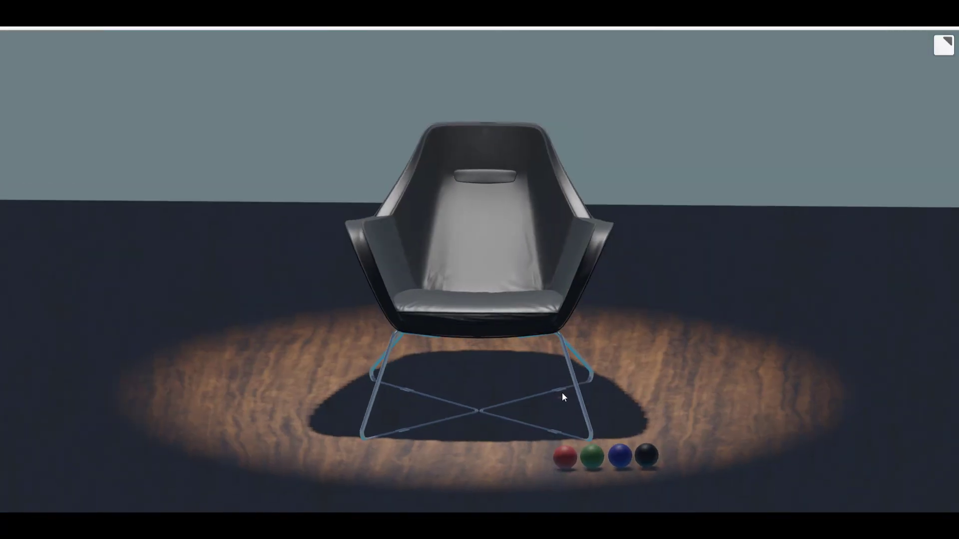
# Recolour the chair green, black, red, green and blue from a side view, then scroll the Get Verge3D page
pyautogui.click(591, 454)
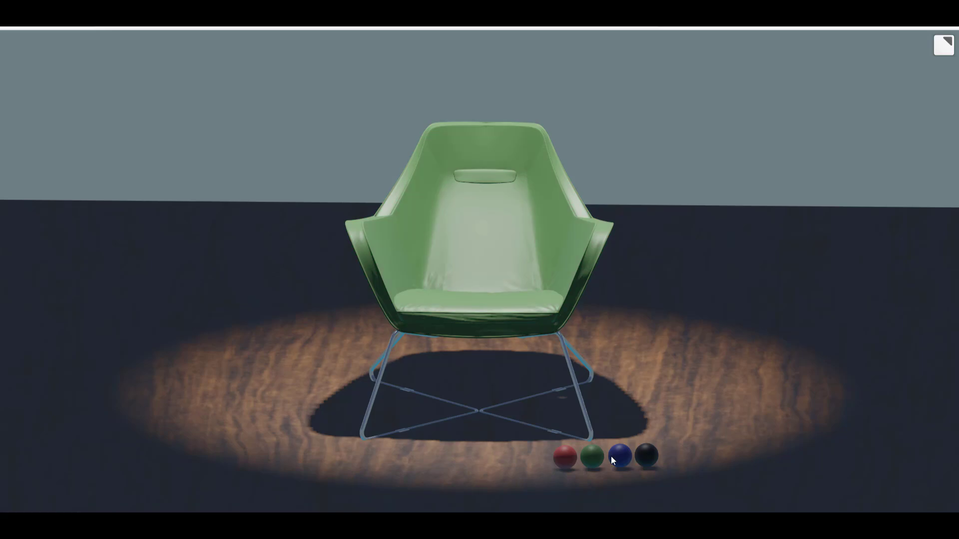
pyautogui.click(646, 454)
pyautogui.moveTo(707, 446); pyautogui.dragTo(491, 499)
pyautogui.click(570, 456)
pyautogui.click(598, 456)
pyautogui.click(491, 499)
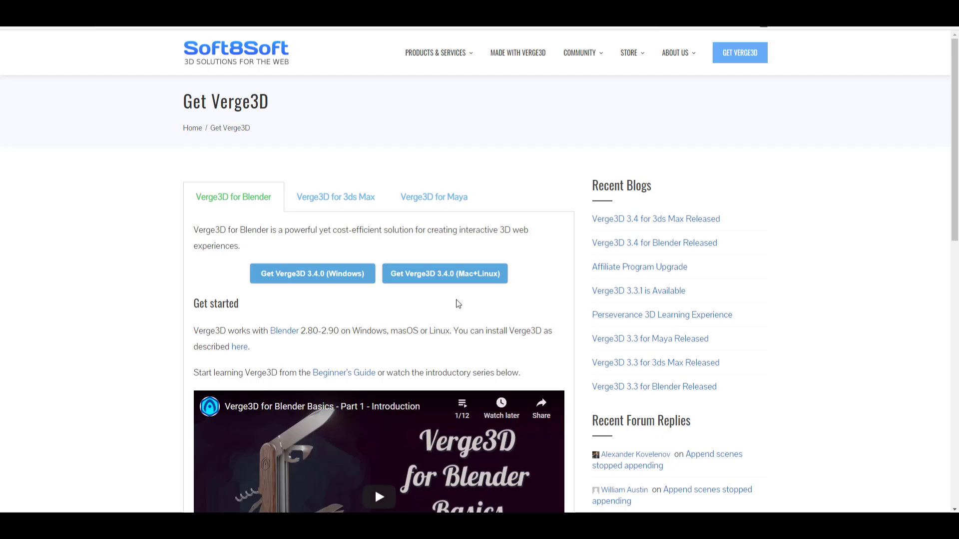
pyautogui.scroll(-10, 449, 312)
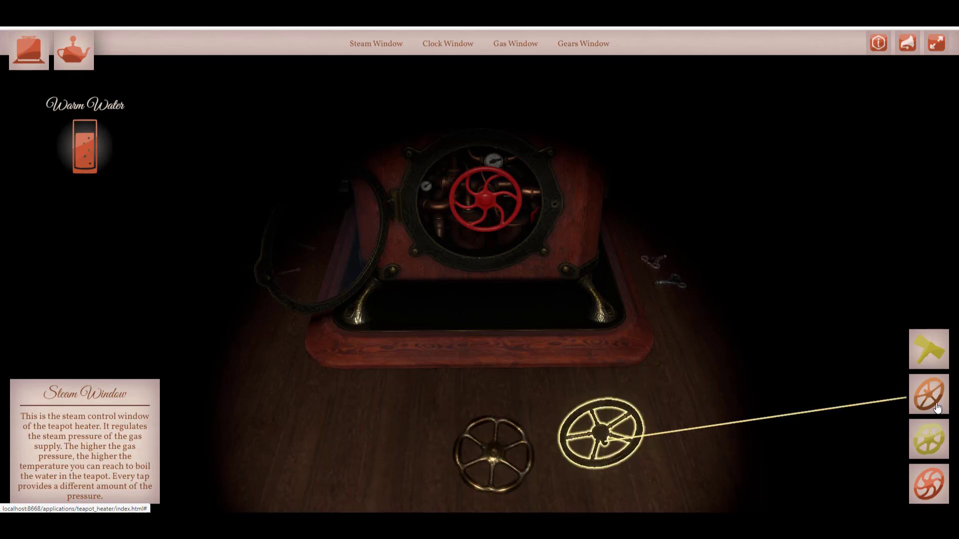
# In the Teapot Heater demo, swap the red wheel for the gold one and lock the boiler door with the key
pyautogui.click(497, 209)
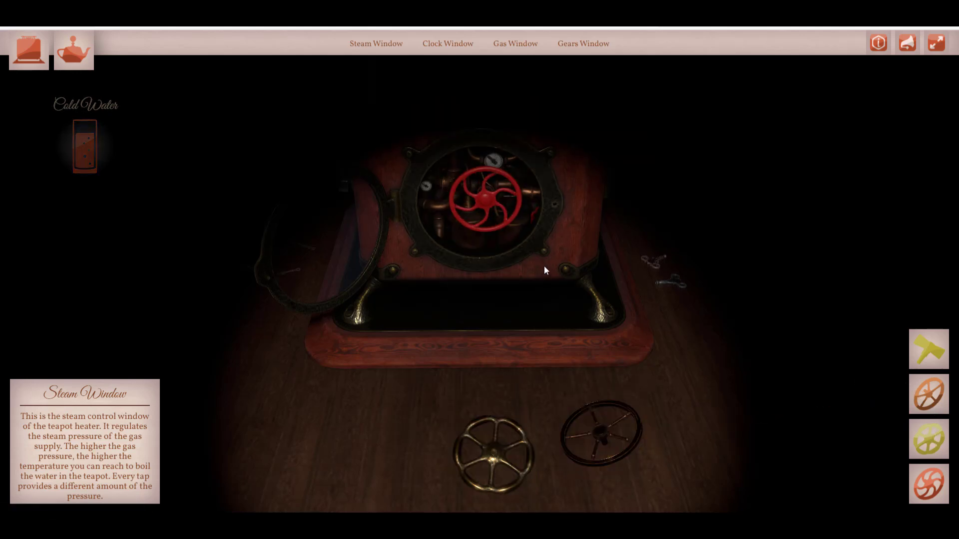
pyautogui.click(941, 485)
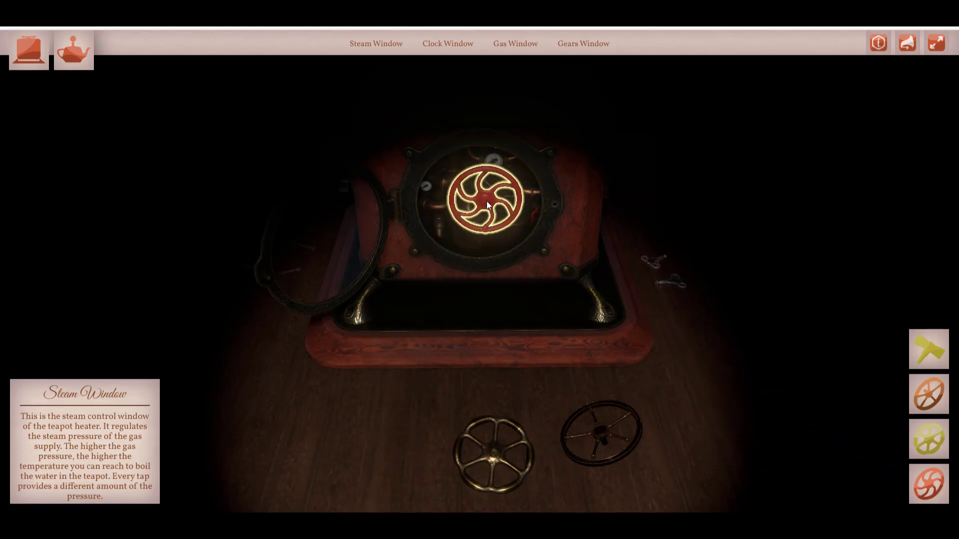
pyautogui.click(930, 443)
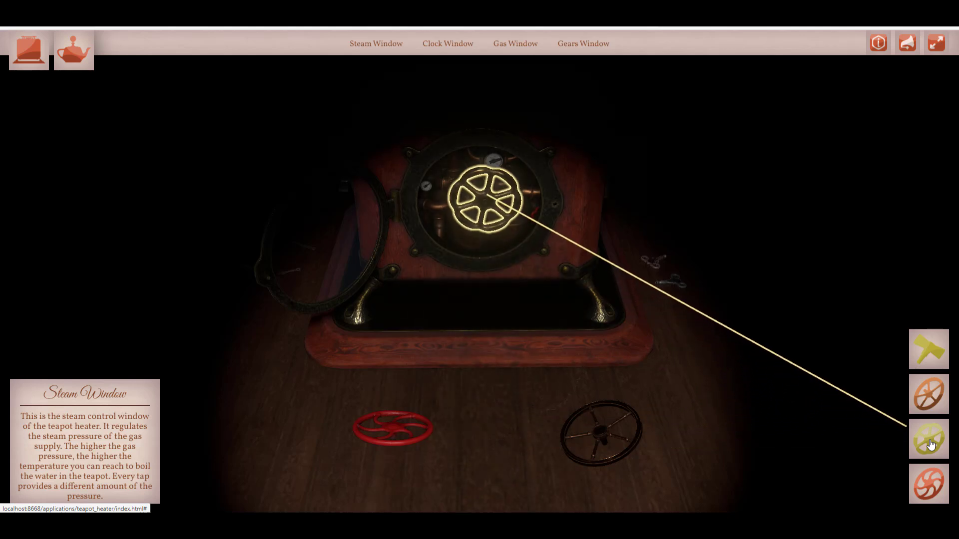
pyautogui.click(935, 354)
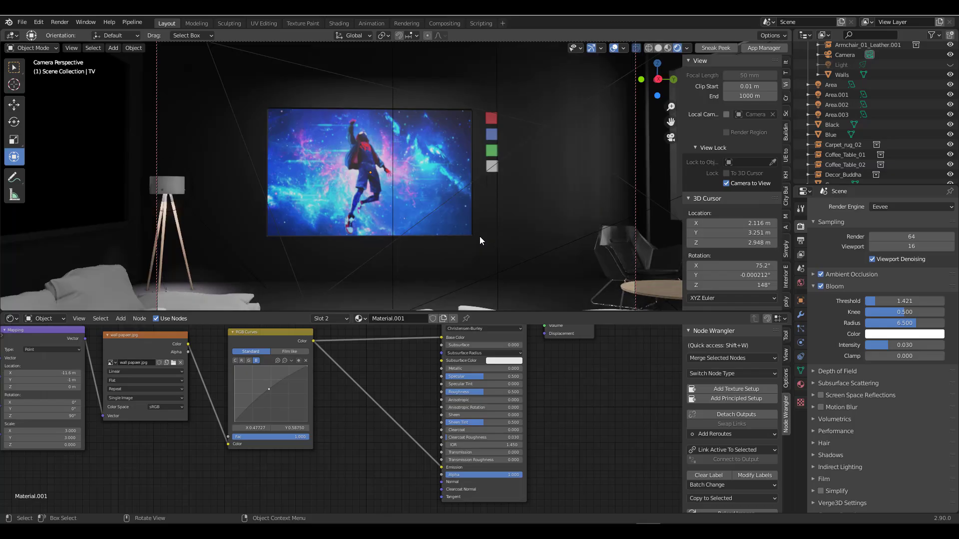
pyautogui.scroll(-6, 480, 240)
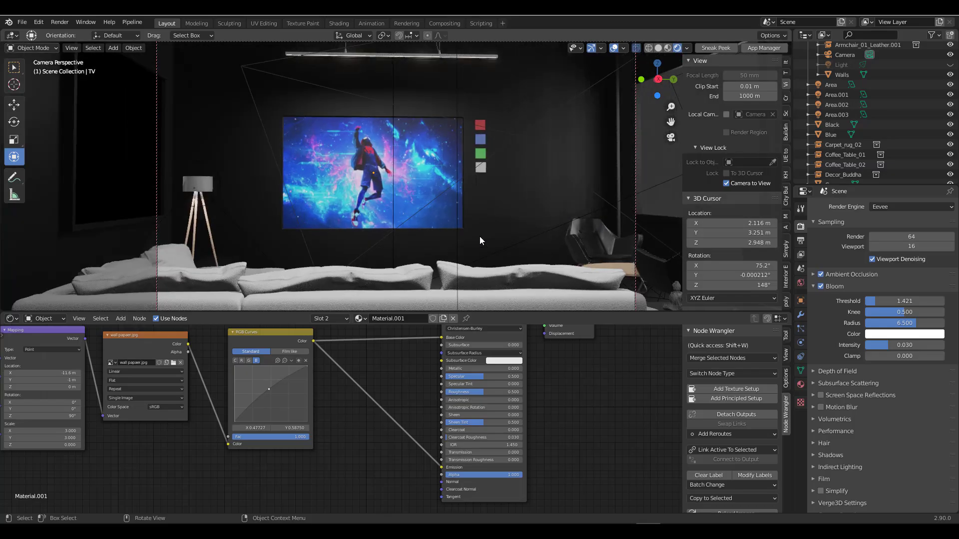